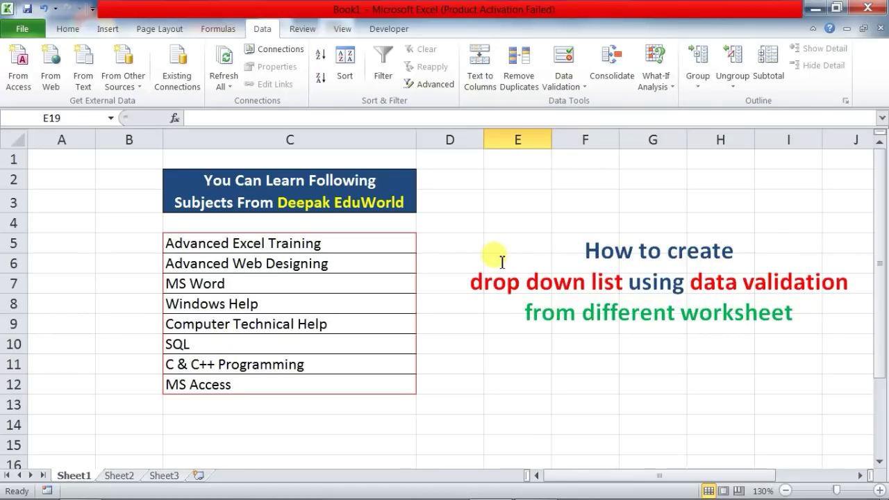
Point out the subject entries on Sheet1, ending on SQL in C10
{"action": "left_click", "coordinate": [202, 289]}
{"action": "left_click", "coordinate": [223, 321]}
{"action": "left_click", "coordinate": [225, 343]}
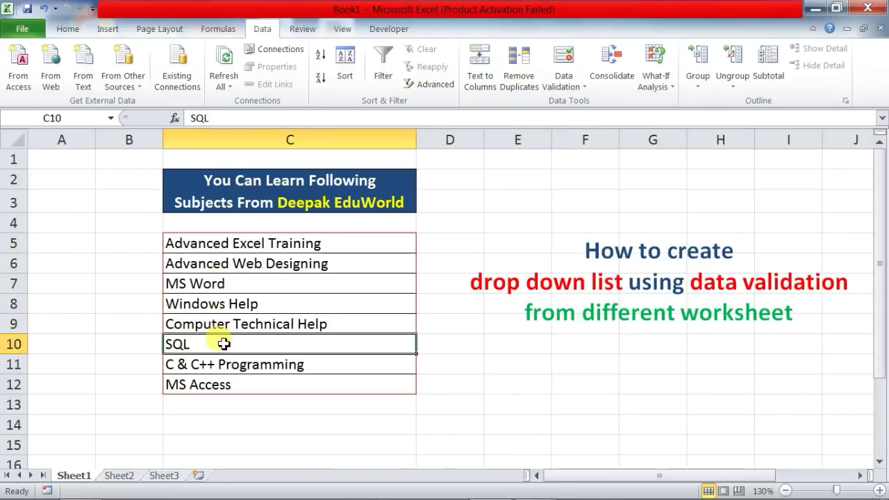
Show the C5 drop-down on Sheet2, then close it and return to Sheet1
{"action": "left_click", "coordinate": [125, 477]}
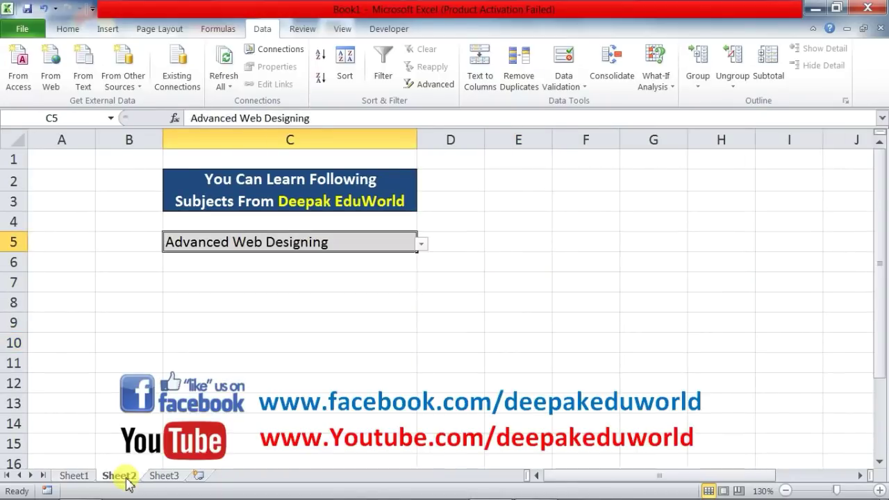
{"action": "left_click", "coordinate": [421, 244]}
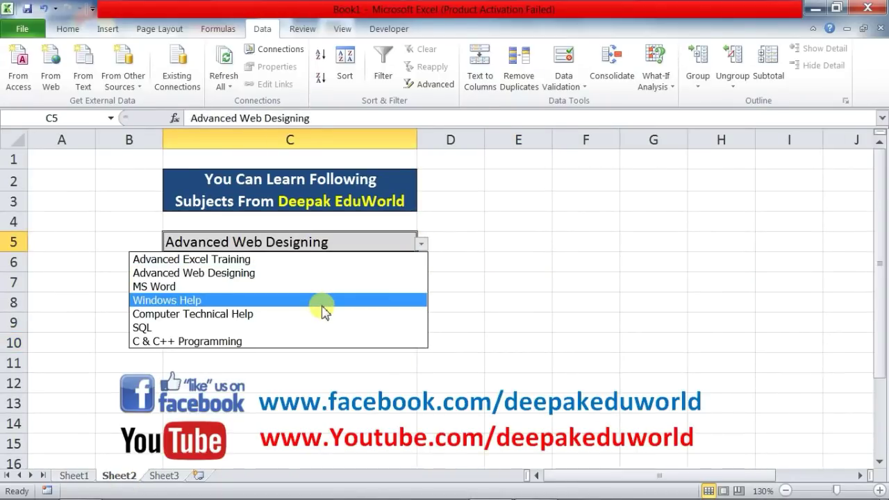
{"action": "left_click", "coordinate": [71, 475]}
{"action": "left_click", "coordinate": [71, 475]}
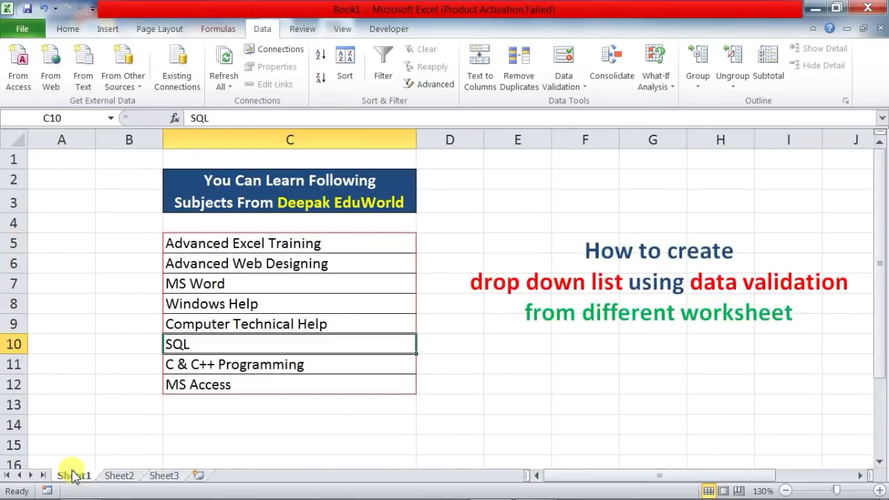
Walk through Sheet1's subjects, from C & C++ Programming and MS Access to Advanced Web Designing
{"action": "left_click", "coordinate": [281, 262]}
{"action": "left_click", "coordinate": [262, 300]}
{"action": "left_click", "coordinate": [264, 342]}
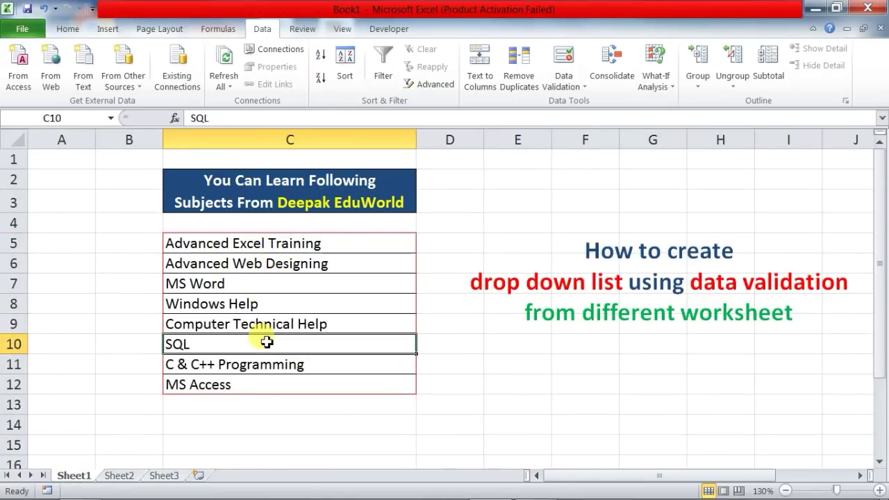
{"action": "left_click", "coordinate": [256, 366]}
{"action": "left_click", "coordinate": [252, 385]}
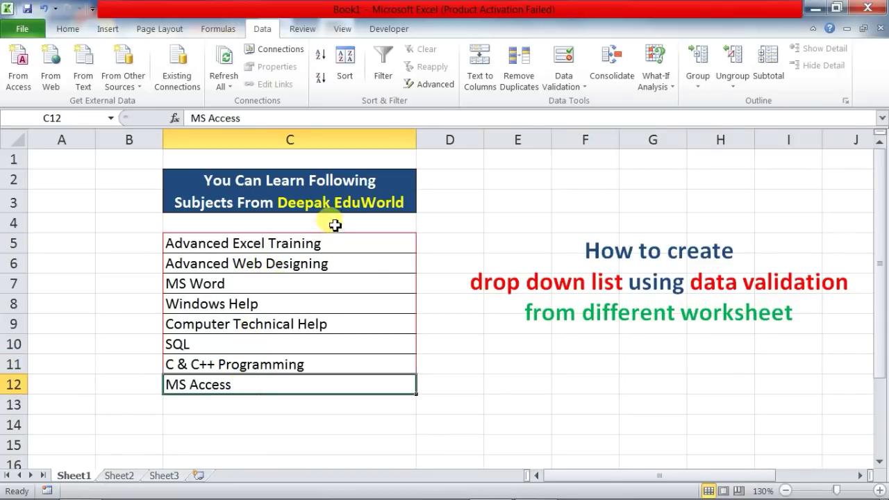
{"action": "left_click", "coordinate": [302, 252]}
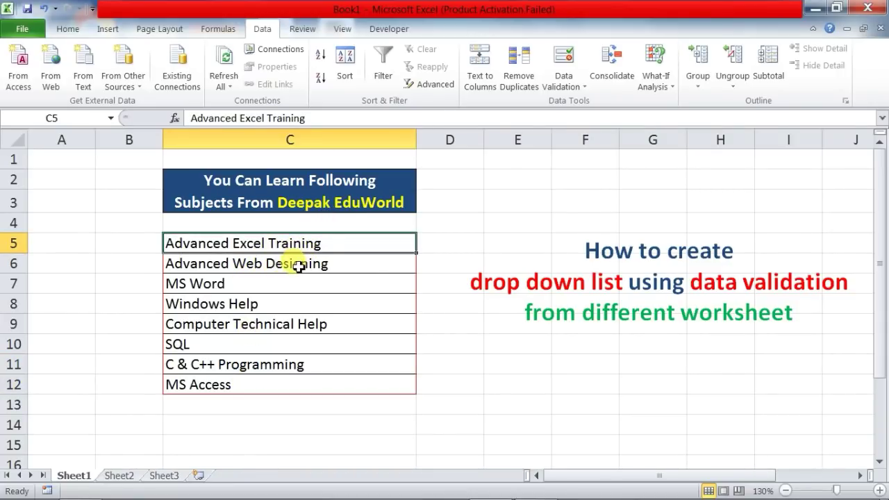
{"action": "left_click", "coordinate": [294, 262]}
Reopen Sheet2's C5 drop-down to compare, then close it without changing C5
{"action": "left_click", "coordinate": [117, 476]}
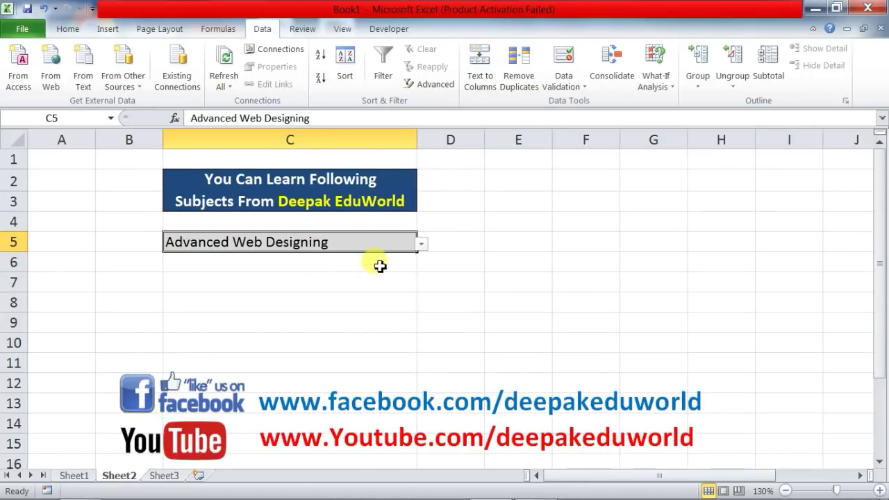
{"action": "left_click", "coordinate": [421, 244]}
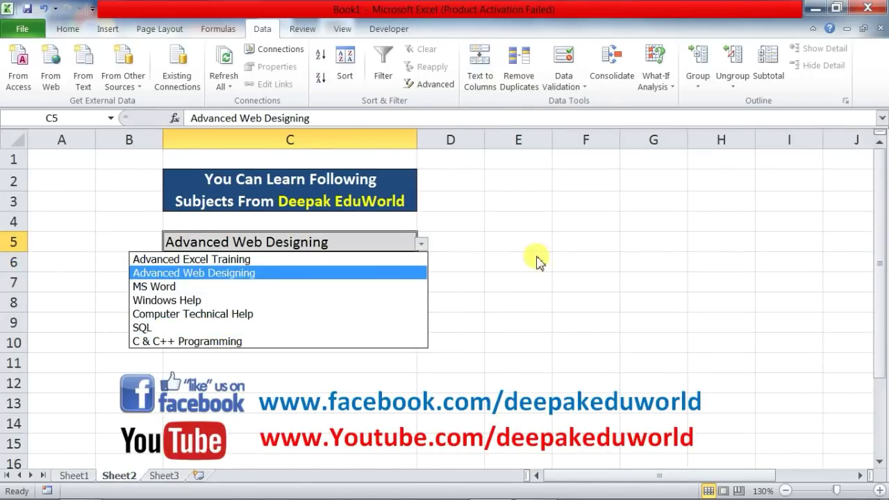
{"action": "left_click", "coordinate": [588, 248]}
{"action": "left_click", "coordinate": [588, 249]}
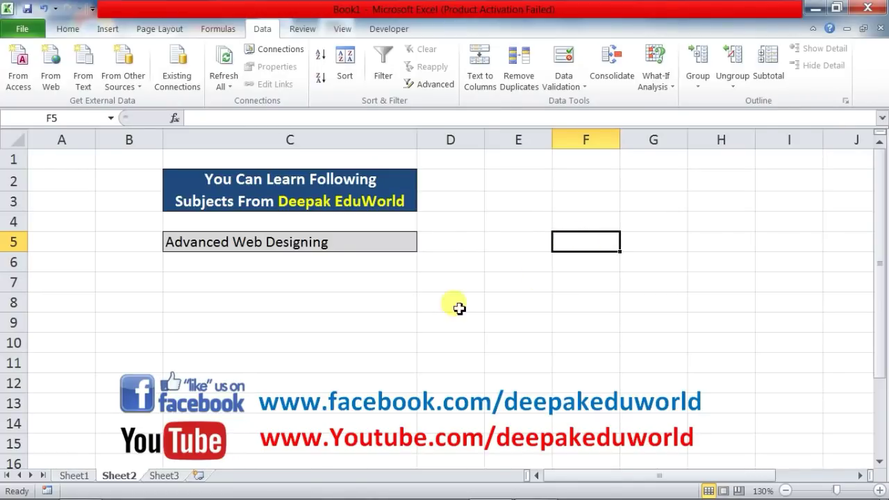
{"action": "left_click", "coordinate": [73, 477]}
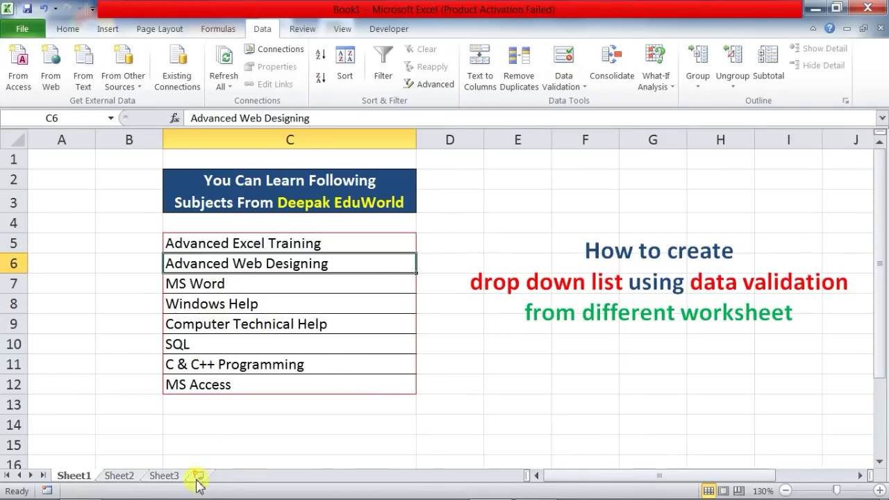
{"action": "left_click", "coordinate": [111, 479]}
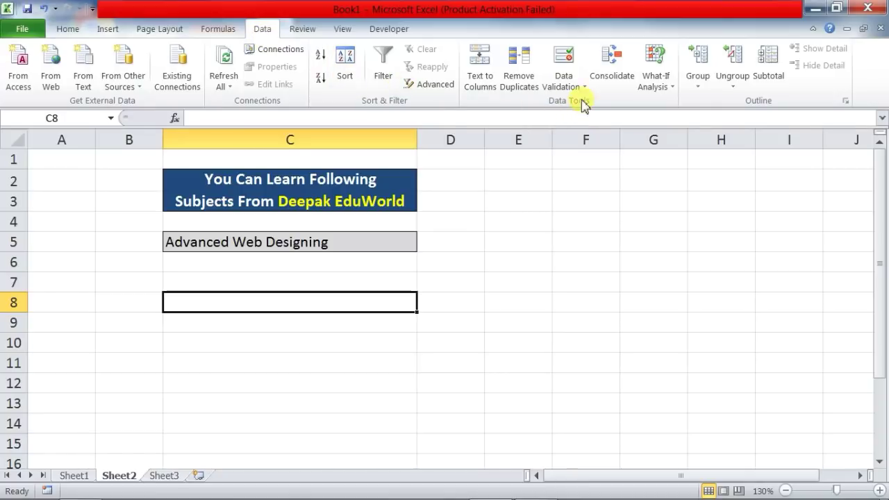
Set C8's data validation to allow a List
{"action": "left_click", "coordinate": [567, 63]}
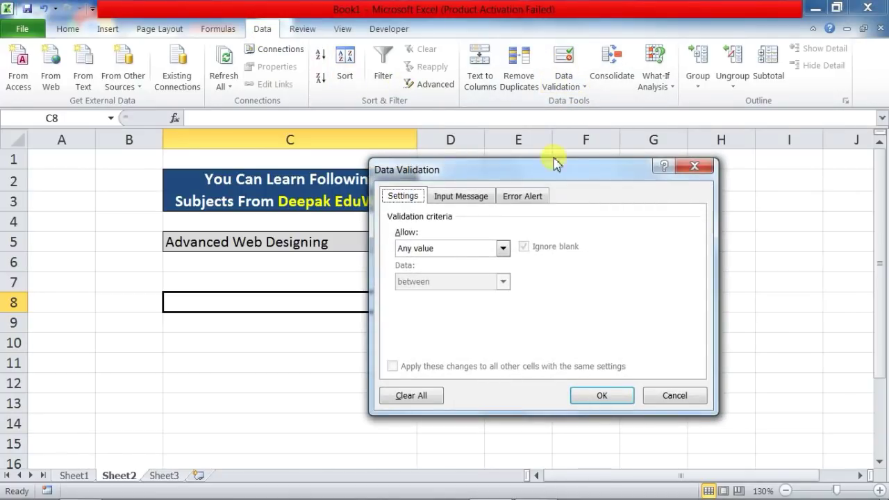
{"action": "left_click", "coordinate": [497, 249]}
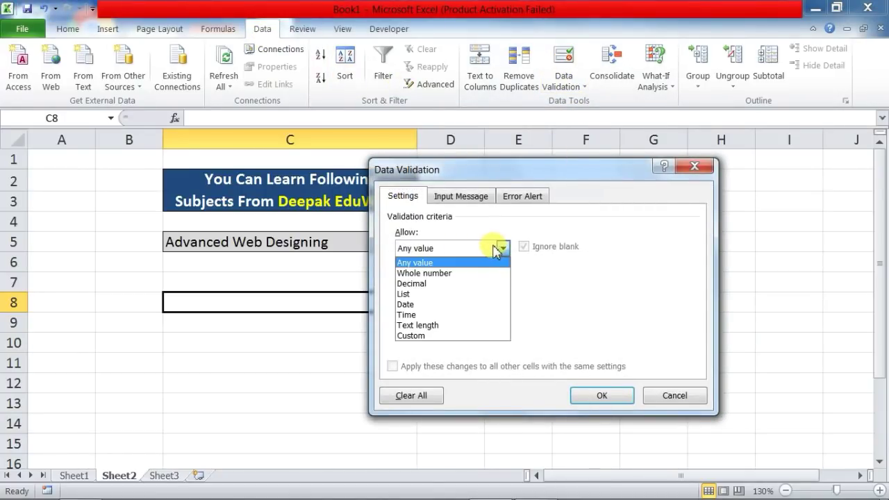
{"action": "left_click", "coordinate": [417, 294]}
{"action": "left_click", "coordinate": [411, 315]}
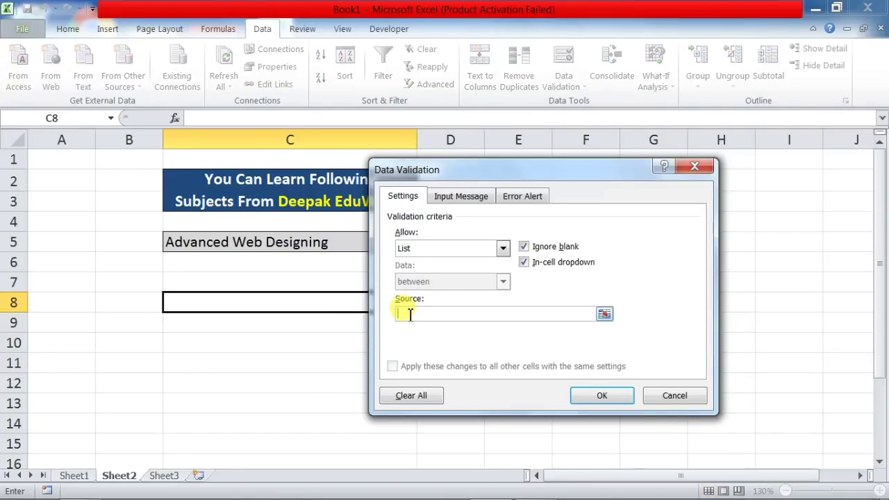
Flip between Sheet1, Sheet2 and Sheet3 to show the possible list sources
{"action": "left_click", "coordinate": [77, 476]}
{"action": "left_click", "coordinate": [111, 476]}
{"action": "type", "text": "="}
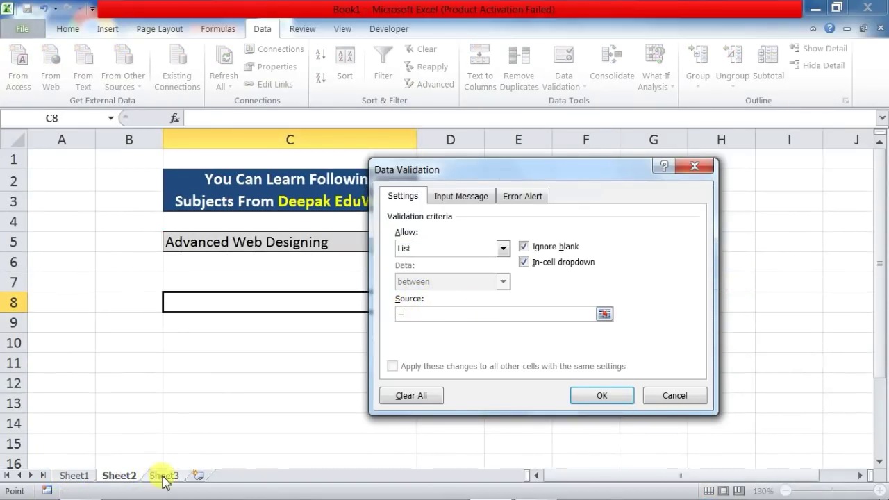
{"action": "left_click", "coordinate": [155, 477]}
{"action": "left_click", "coordinate": [119, 476]}
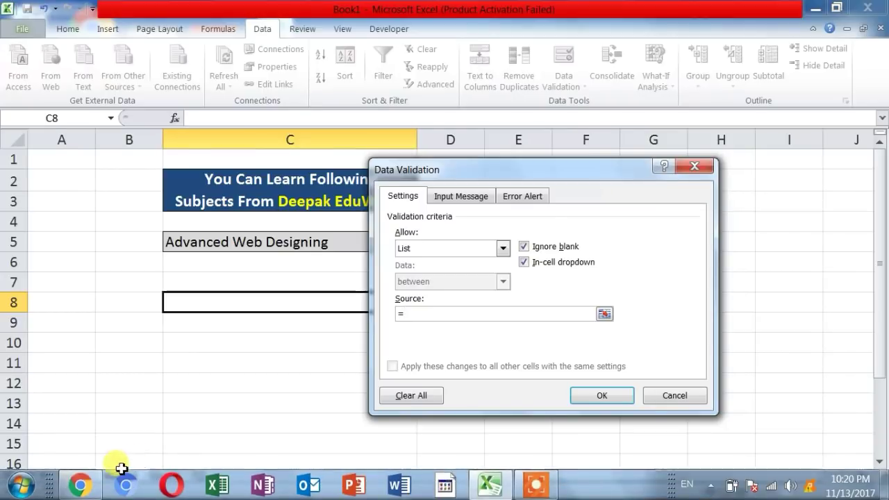
{"action": "left_click", "coordinate": [72, 477]}
{"action": "left_click", "coordinate": [117, 477]}
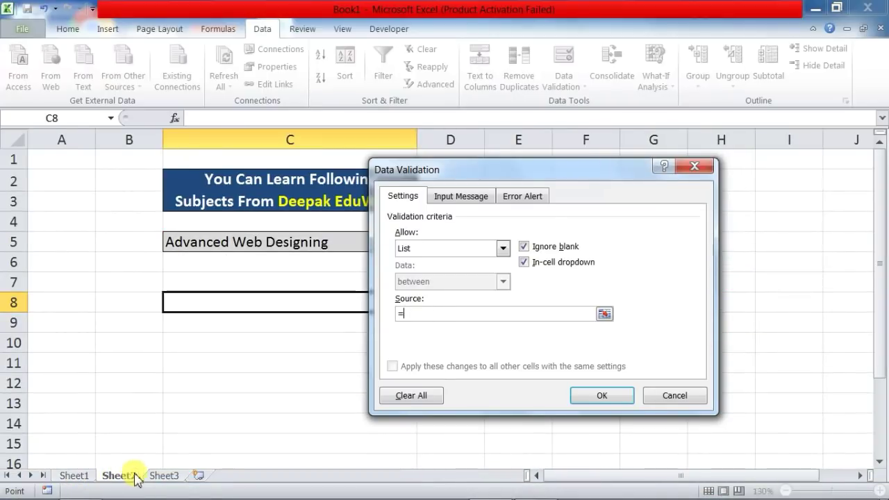
{"action": "left_click", "coordinate": [155, 477]}
{"action": "left_click", "coordinate": [111, 477]}
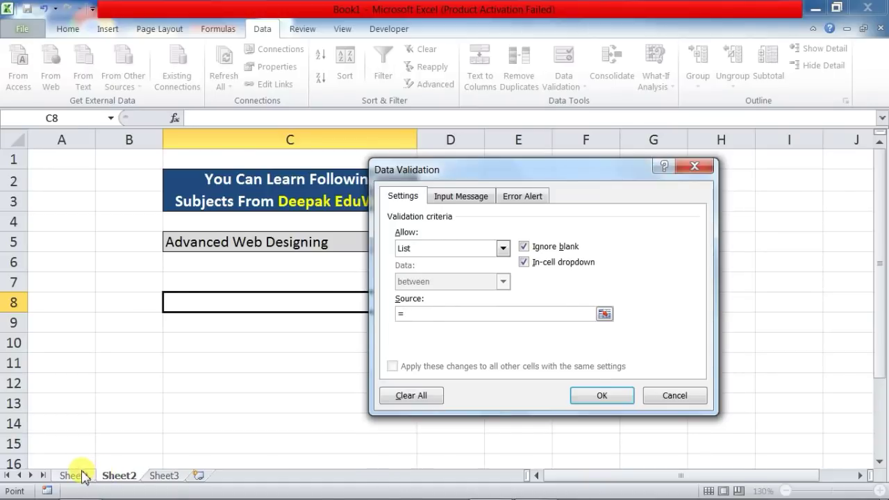
{"action": "left_click", "coordinate": [74, 477]}
{"action": "left_click", "coordinate": [115, 478]}
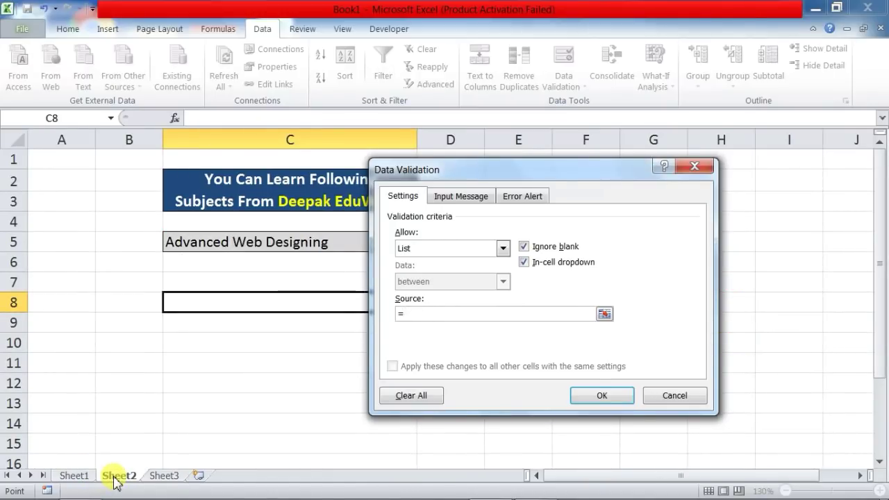
Use Sheet1's C5:C12 subject cells as the list source and confirm
{"action": "left_click", "coordinate": [77, 477]}
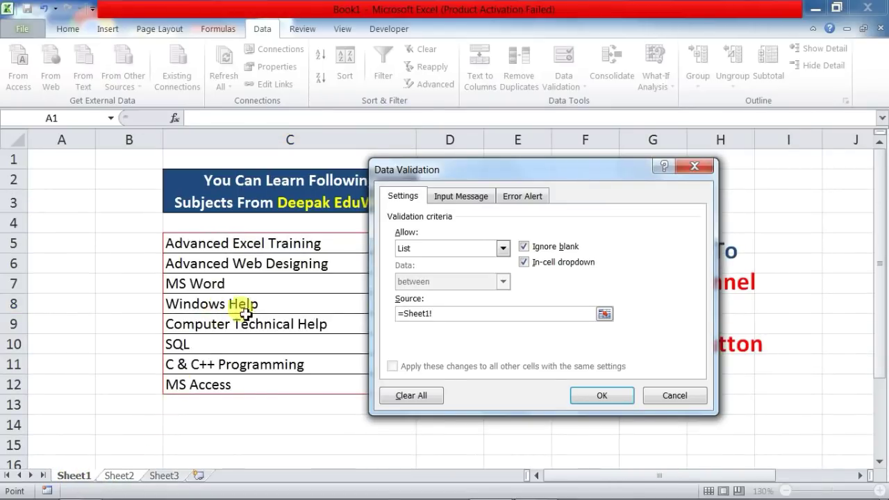
{"action": "left_click_drag", "start_coordinate": [193, 244], "coordinate": [199, 391]}
{"action": "left_click", "coordinate": [604, 341]}
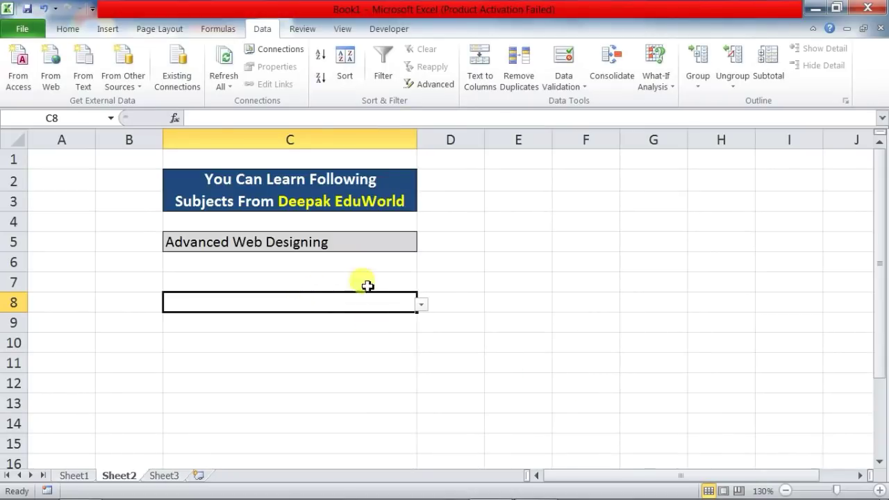
Pick Windows Help from C8's new drop-down, then go back to Sheet1
{"action": "left_click", "coordinate": [421, 304]}
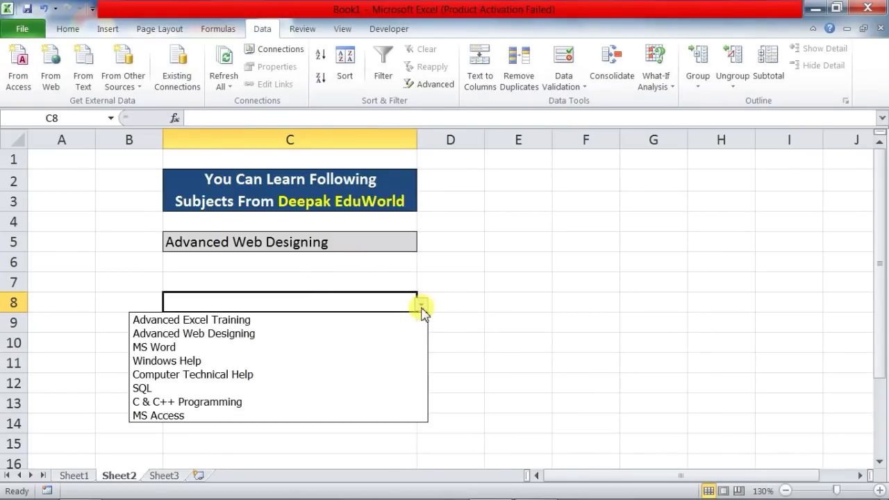
{"action": "left_click", "coordinate": [268, 361]}
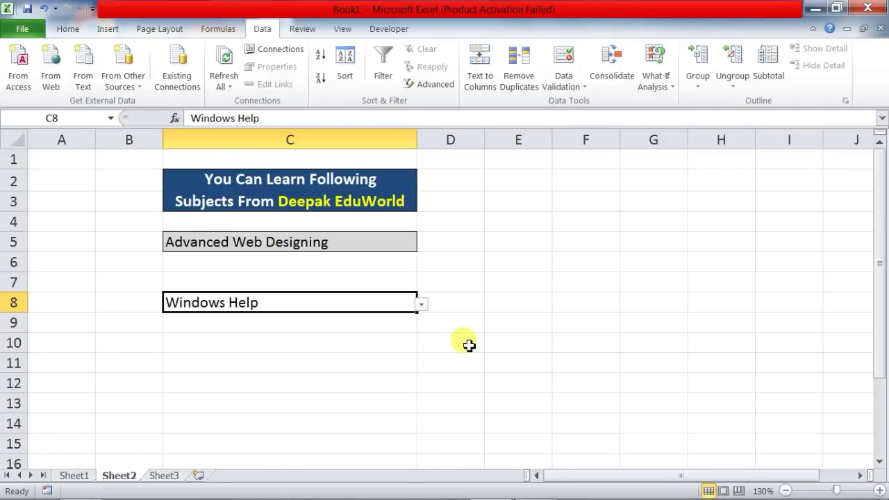
{"action": "mouse_move", "coordinate": [264, 486]}
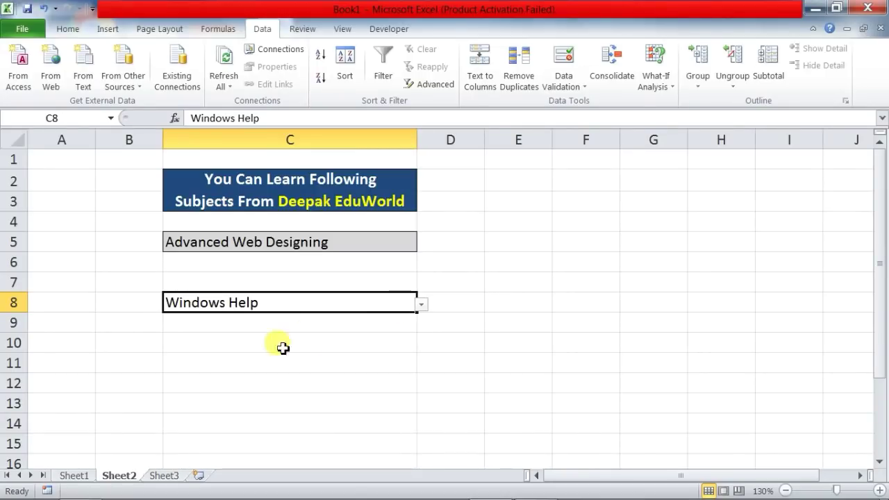
{"action": "left_click", "coordinate": [79, 474]}
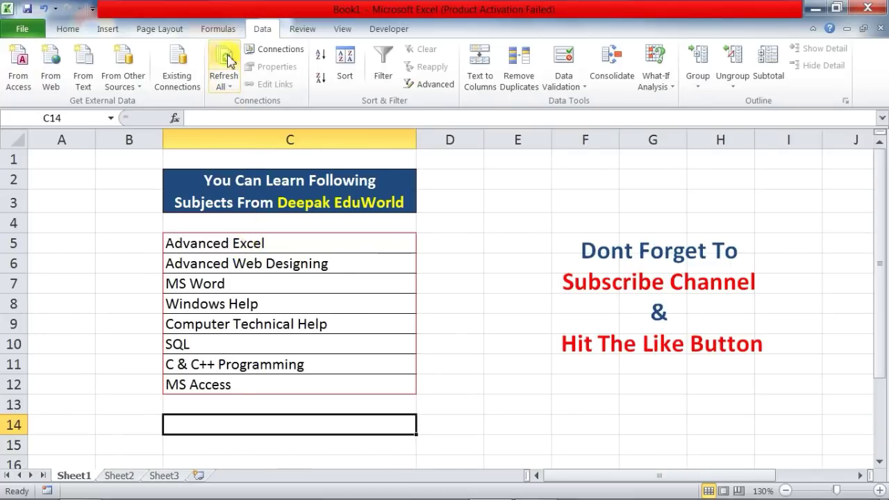
Show the Formulas ribbon with its Defined Names tools
{"action": "left_click", "coordinate": [219, 30]}
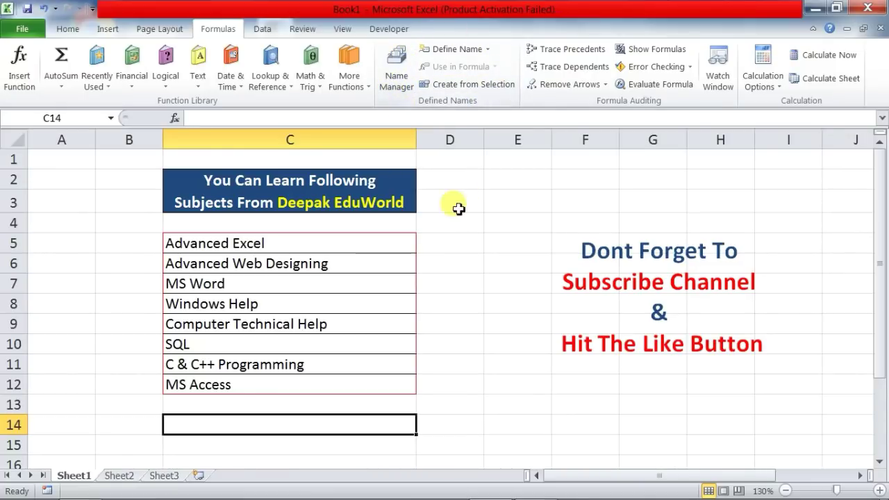
Create the Workbook-scoped name 'subject' referring to Sheet1!$C$5:$C$12
{"action": "left_click", "coordinate": [451, 50]}
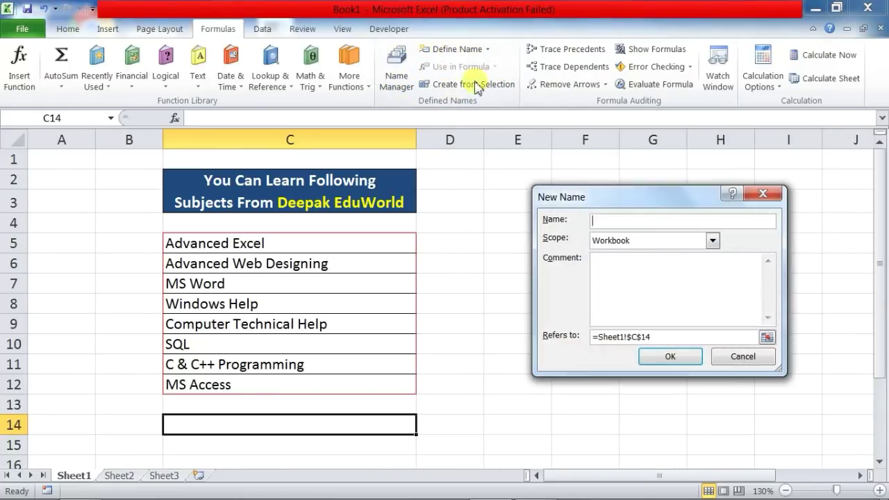
{"action": "left_click_drag", "start_coordinate": [605, 202], "coordinate": [521, 182]}
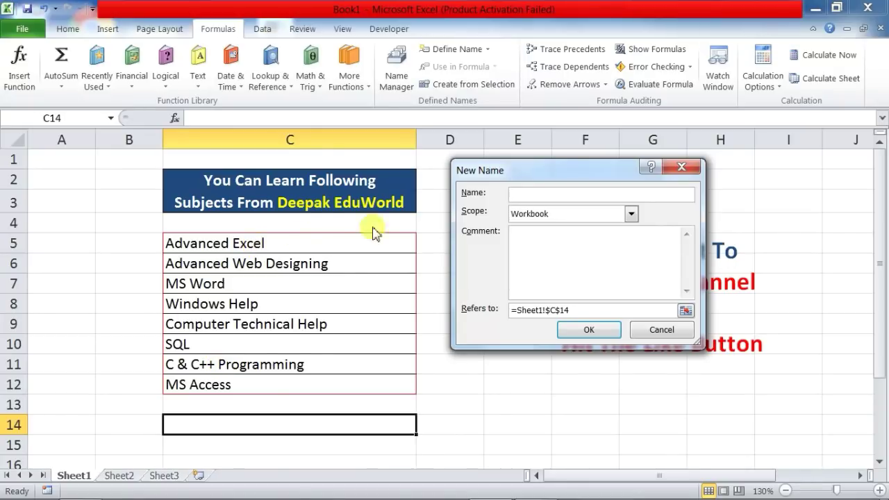
{"action": "left_click", "coordinate": [524, 195]}
{"action": "type", "text": "subject"}
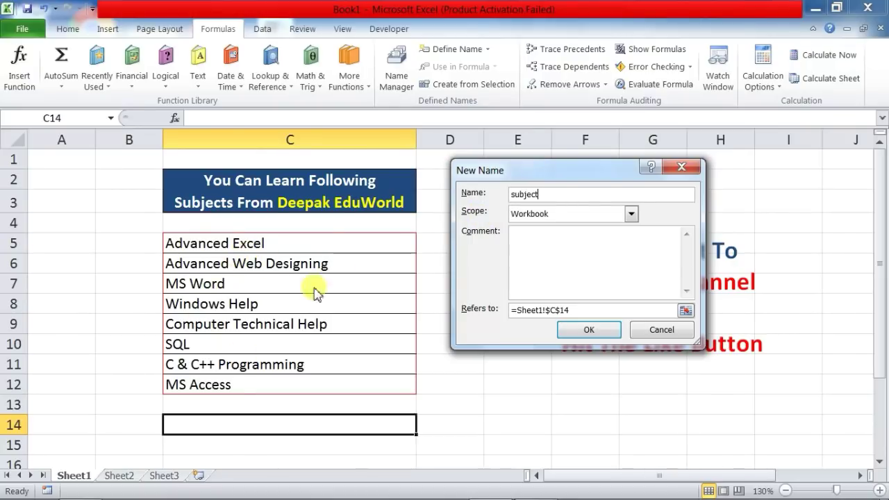
{"action": "left_click", "coordinate": [633, 217]}
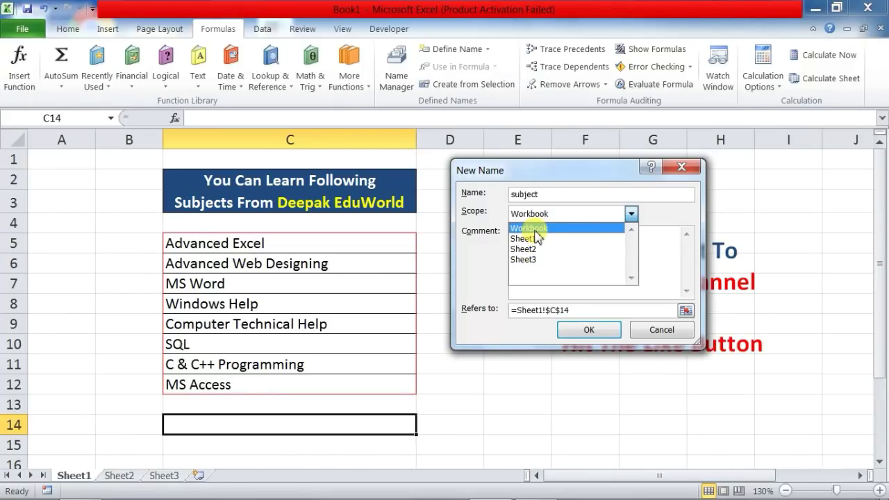
{"action": "left_click", "coordinate": [534, 229]}
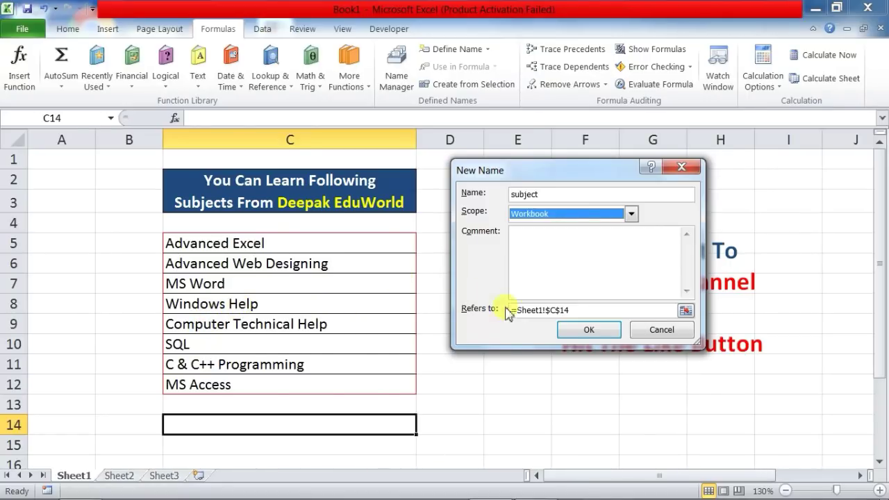
{"action": "left_click_drag", "start_coordinate": [566, 310], "coordinate": [455, 300]}
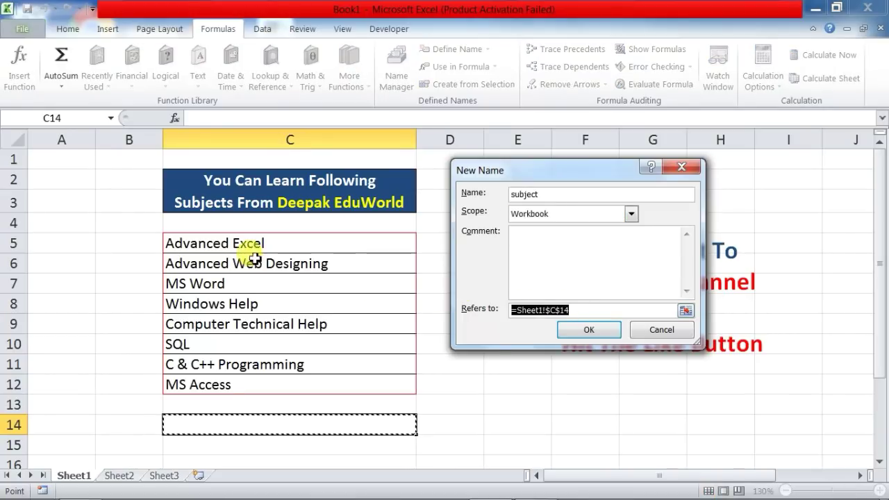
{"action": "left_click_drag", "start_coordinate": [238, 243], "coordinate": [235, 385]}
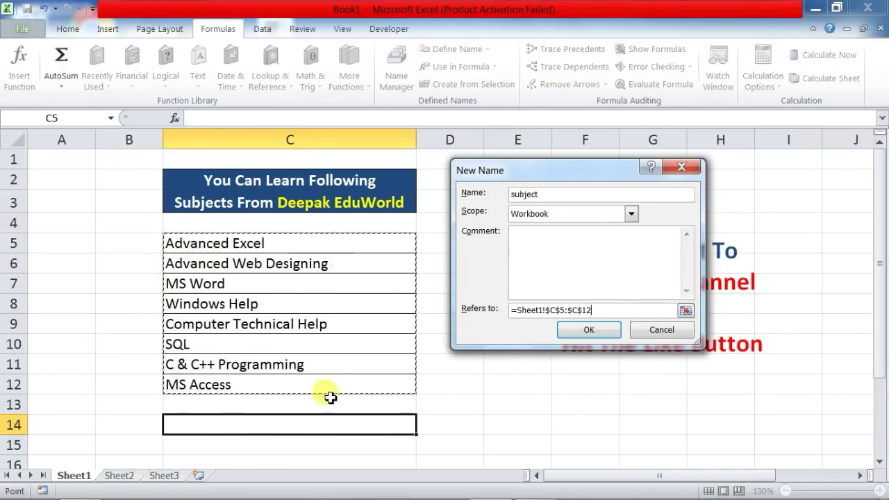
{"action": "left_click", "coordinate": [583, 331]}
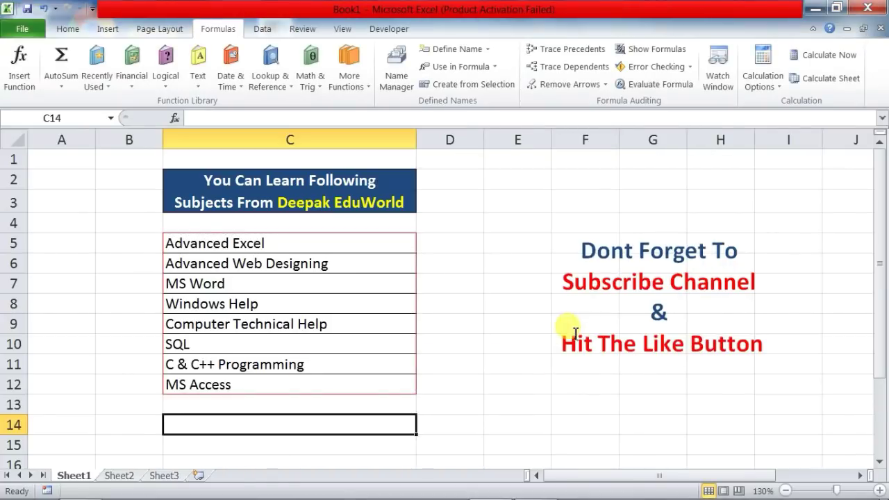
{"action": "left_click", "coordinate": [497, 349]}
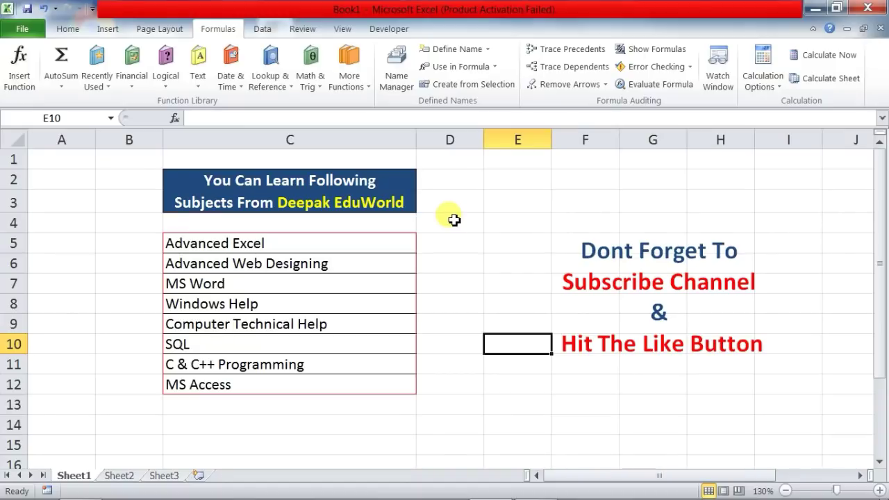
{"action": "left_click", "coordinate": [396, 73]}
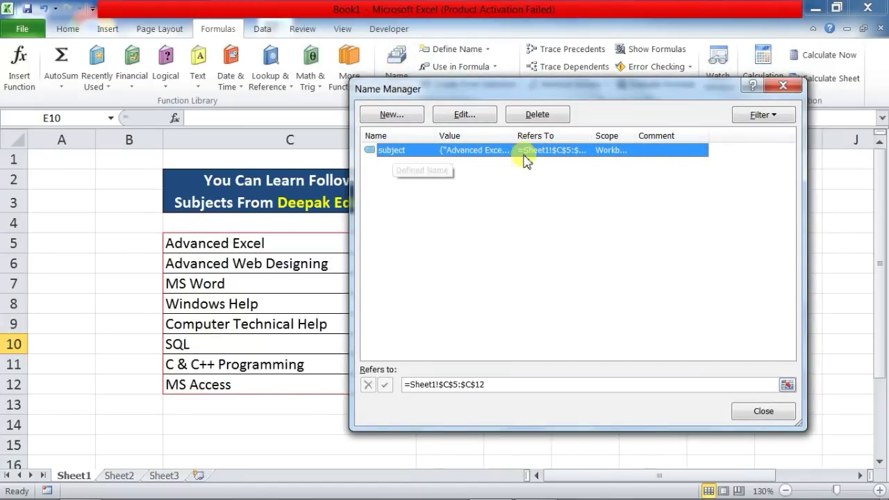
{"action": "left_click", "coordinate": [785, 85]}
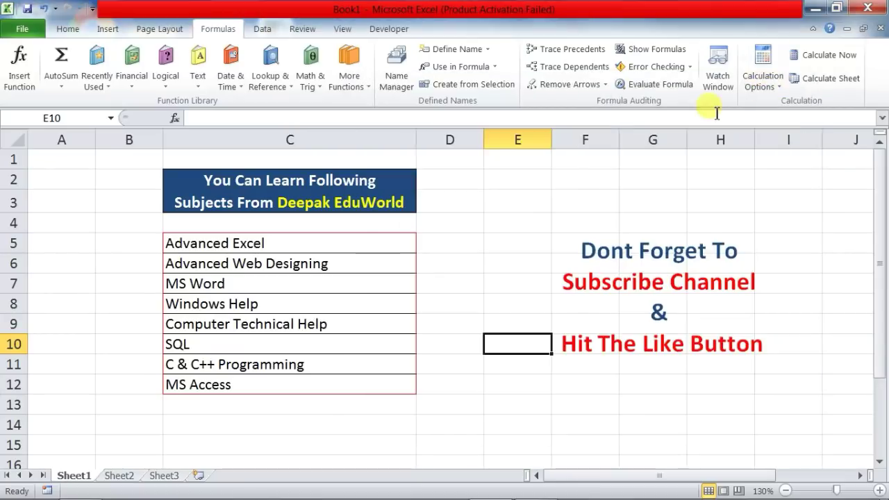
{"action": "left_click", "coordinate": [252, 409]}
{"action": "left_click", "coordinate": [500, 403]}
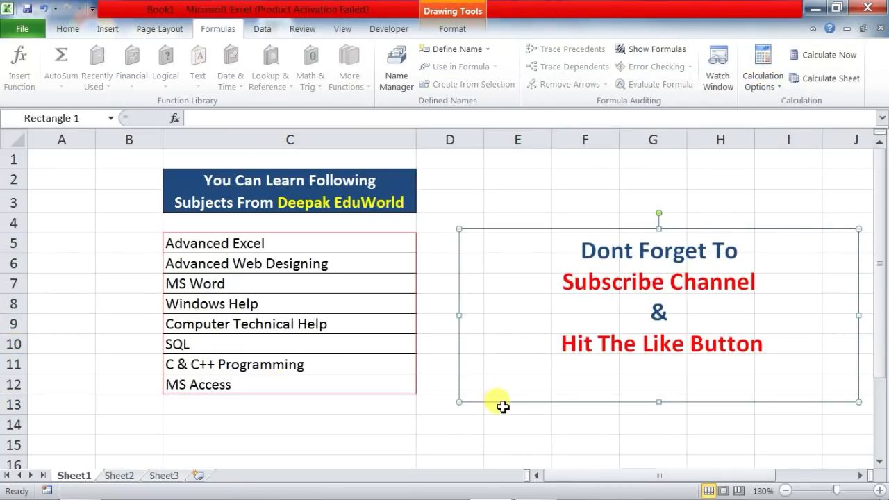
{"action": "left_click", "coordinate": [467, 424]}
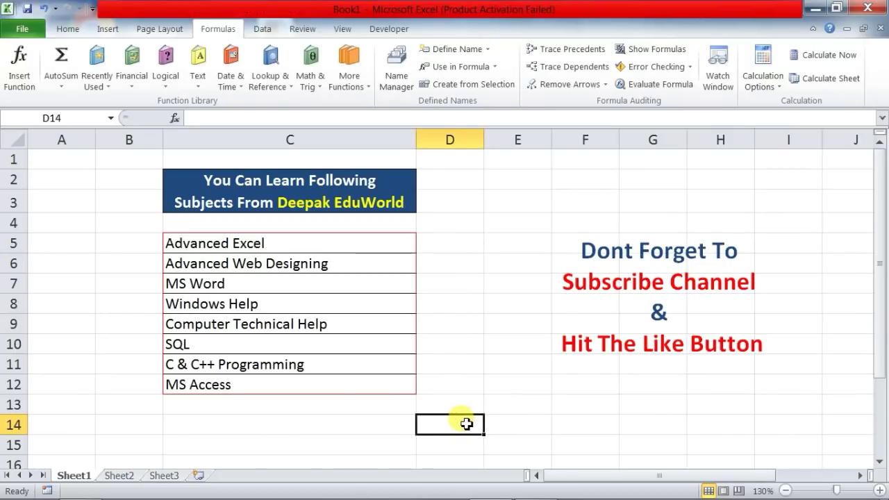
Select cell C7 on Sheet3 and bring up the Data ribbon
{"action": "left_click", "coordinate": [165, 477]}
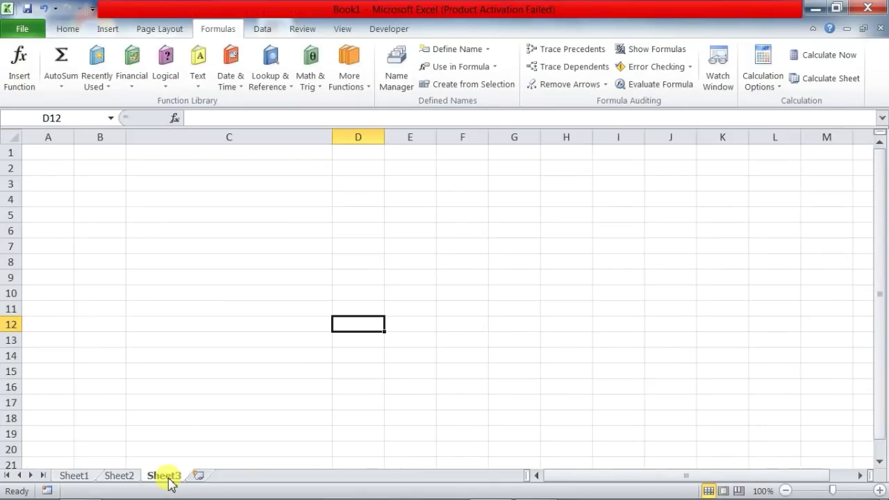
{"action": "left_click", "coordinate": [206, 251]}
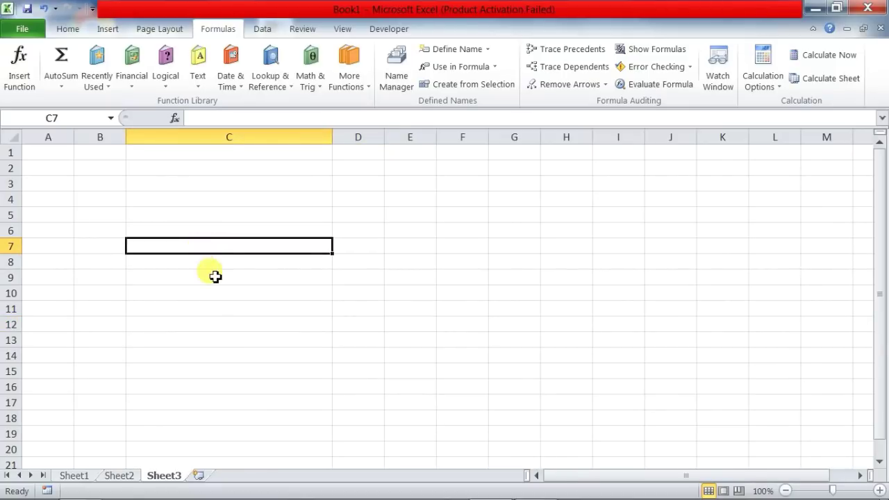
{"action": "left_click", "coordinate": [262, 29]}
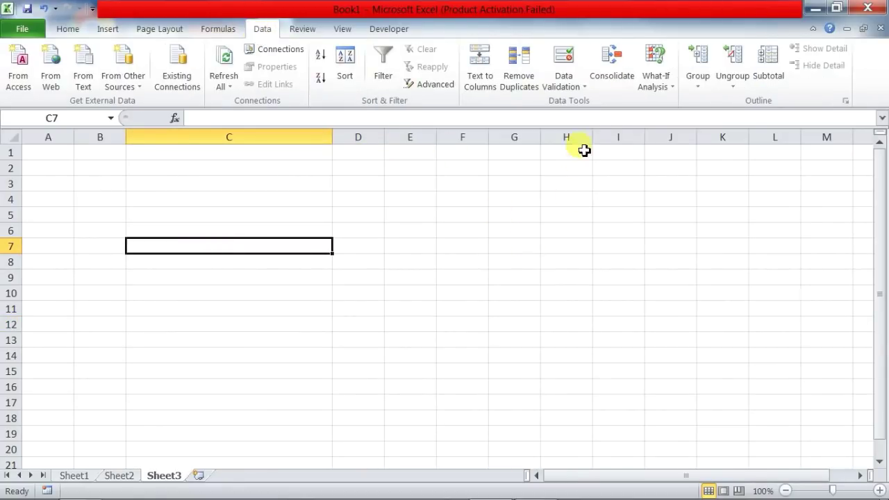
Give C7 a List validation with source =subject
{"action": "left_click", "coordinate": [567, 59]}
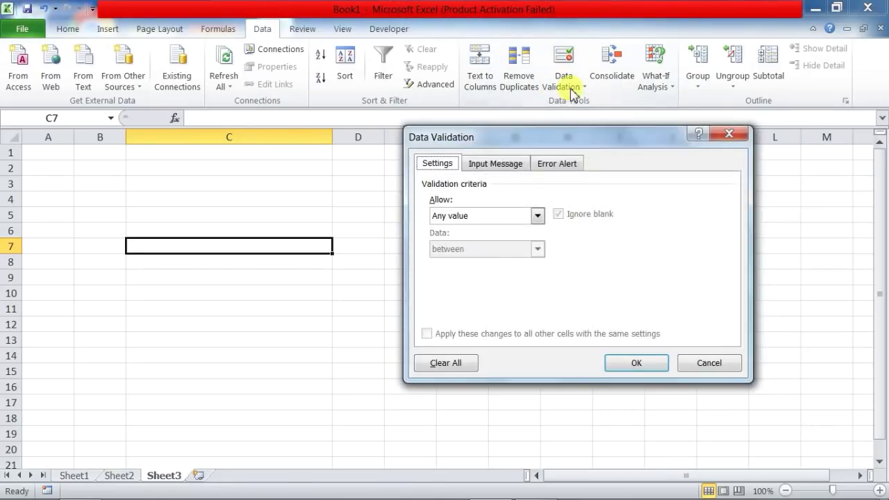
{"action": "left_click", "coordinate": [538, 217]}
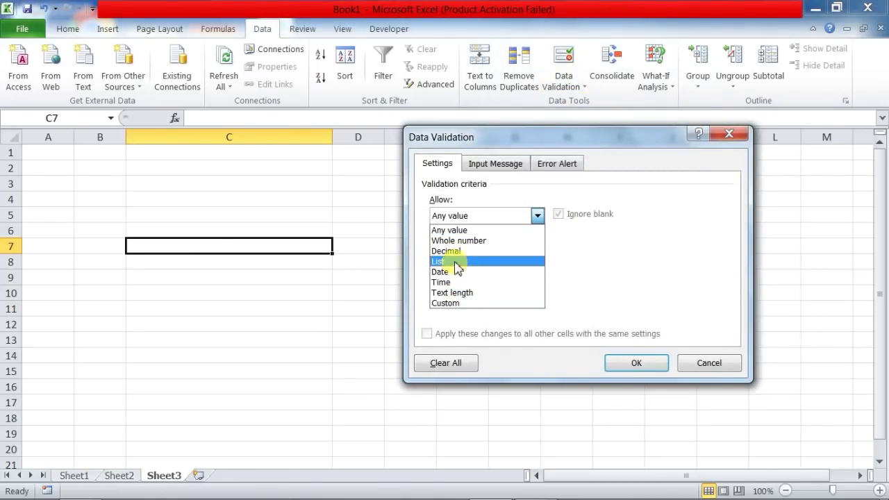
{"action": "left_click", "coordinate": [458, 263]}
{"action": "left_click", "coordinate": [457, 281]}
{"action": "type", "text": "=subject"}
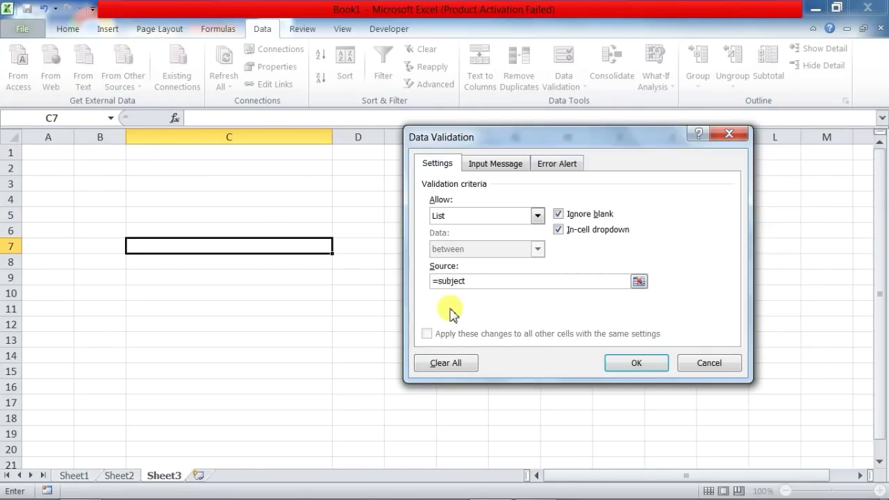
{"action": "left_click", "coordinate": [628, 363]}
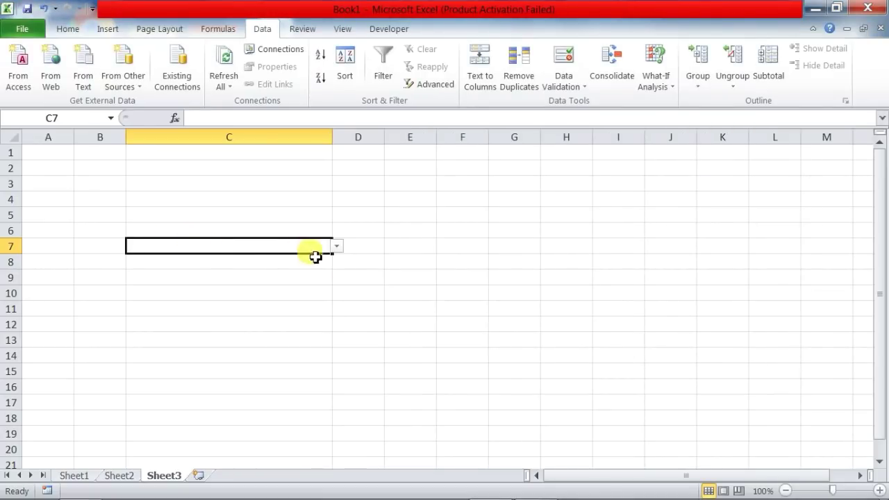
Choose MS Word from C7's subject drop-down on Sheet3
{"action": "left_click", "coordinate": [336, 248]}
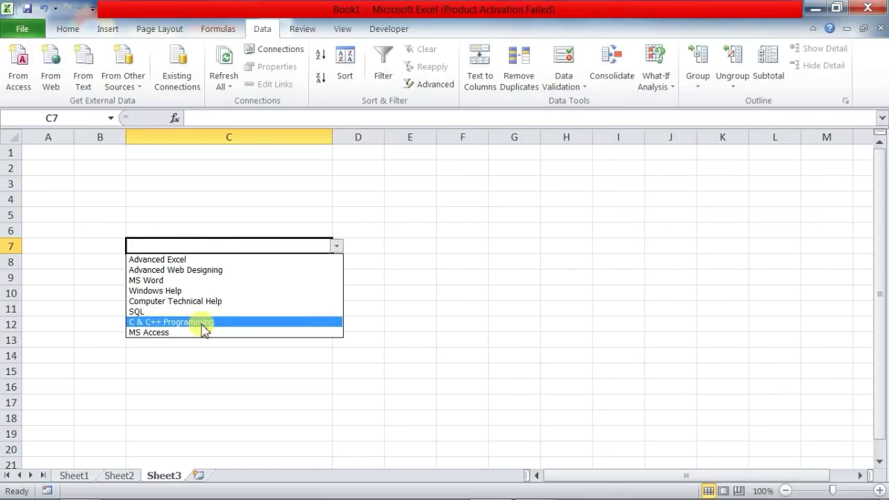
{"action": "left_click", "coordinate": [211, 281]}
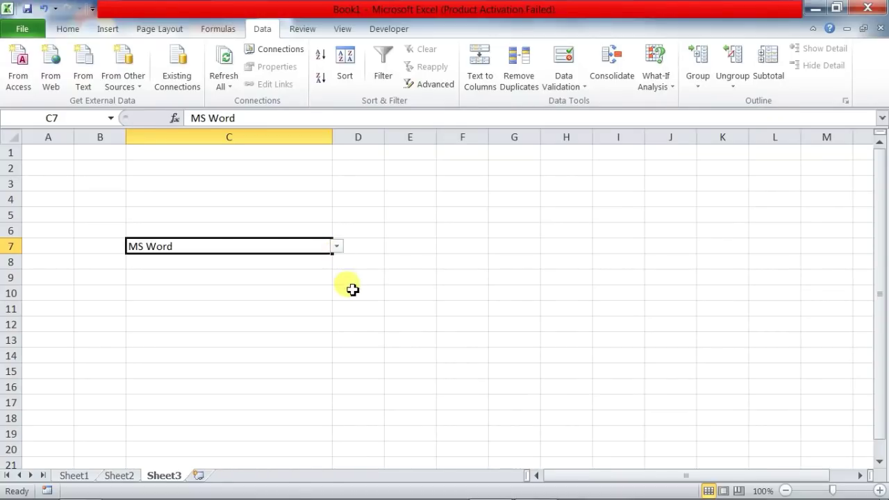
Change Sheet1's C5 to 'Advanced Excel training', check it in Sheet3's C7 list, then reselect C5:C12
{"action": "left_click", "coordinate": [74, 476]}
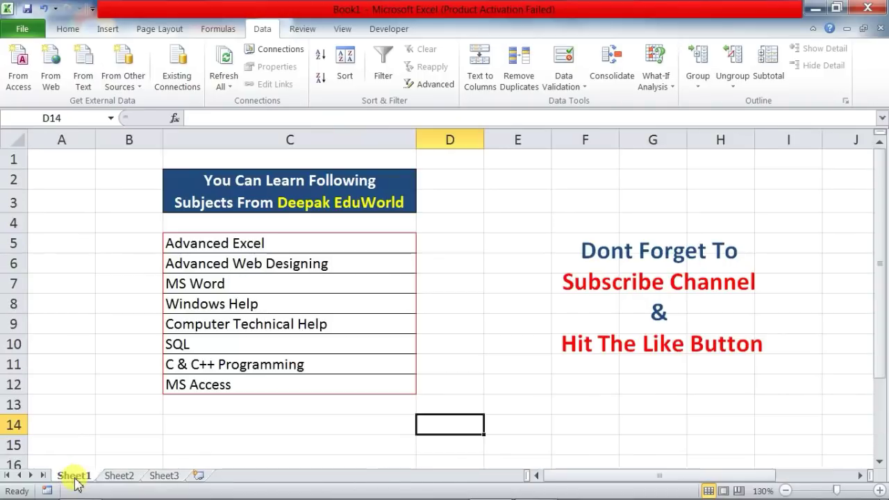
{"action": "double_click", "coordinate": [287, 243]}
{"action": "type", "text": "training"}
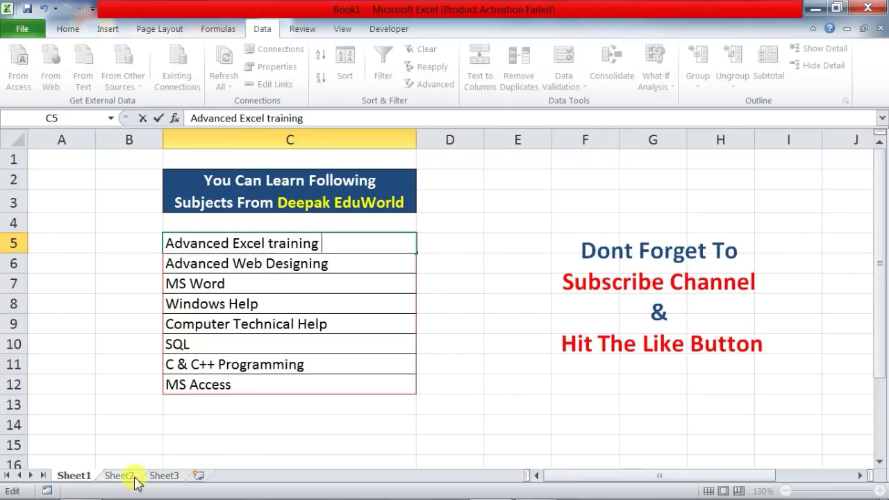
{"action": "left_click", "coordinate": [157, 477]}
{"action": "left_click", "coordinate": [335, 248]}
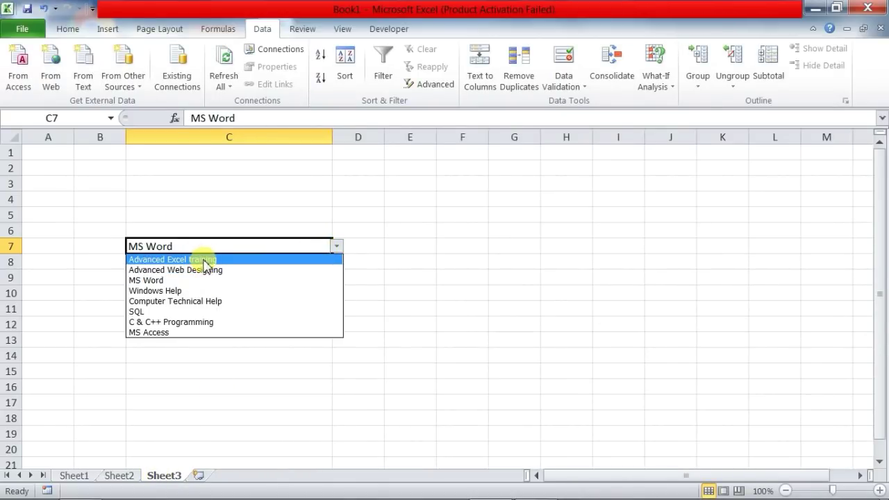
{"action": "left_click", "coordinate": [72, 478]}
{"action": "left_click", "coordinate": [69, 477]}
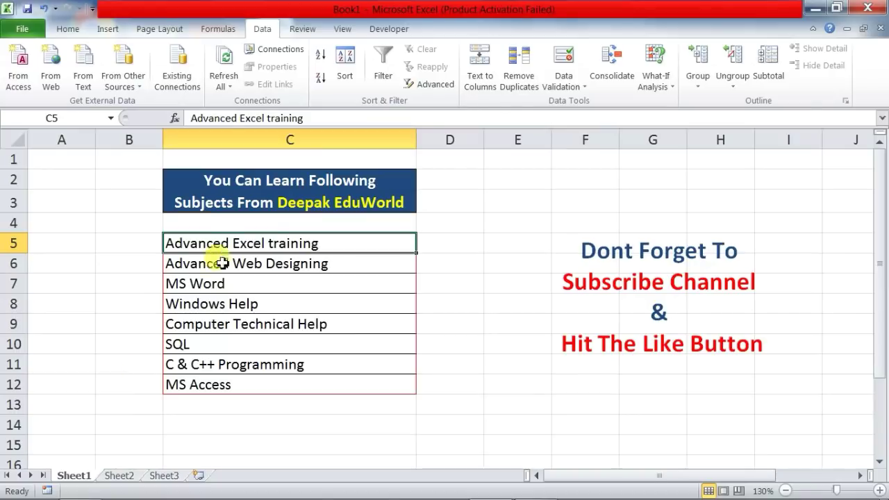
{"action": "left_click_drag", "start_coordinate": [211, 244], "coordinate": [224, 379]}
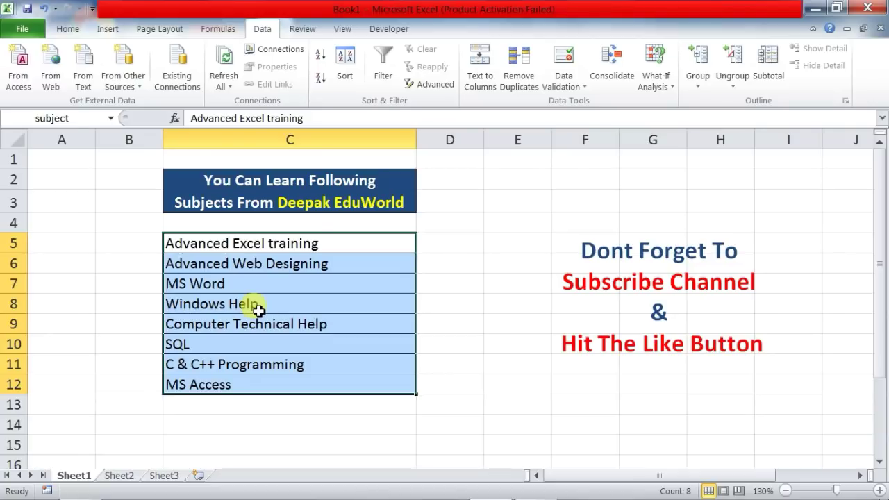
Enter test entries rtyrhurfh, rgherherthr and drhgeh in C13:C15 below the subject list
{"action": "left_click", "coordinate": [202, 409]}
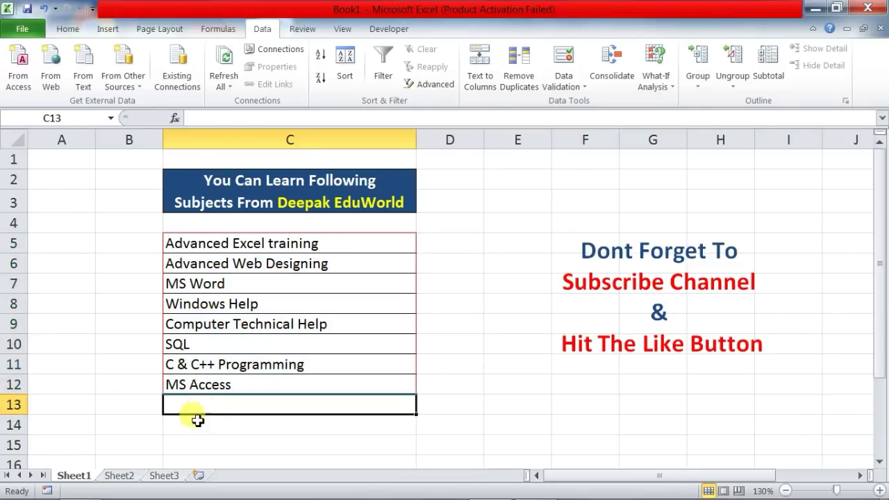
{"action": "left_click", "coordinate": [195, 428]}
{"action": "left_click", "coordinate": [190, 439]}
{"action": "left_click", "coordinate": [188, 419]}
{"action": "left_click", "coordinate": [188, 407]}
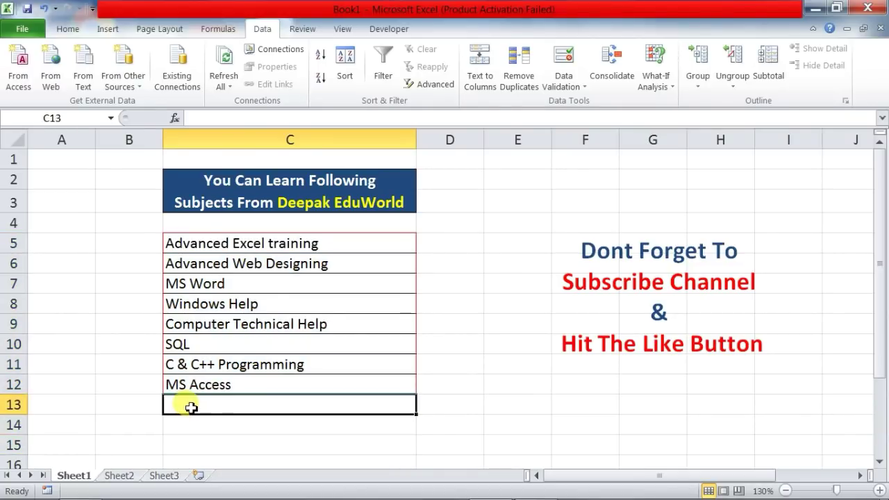
{"action": "left_click", "coordinate": [182, 444]}
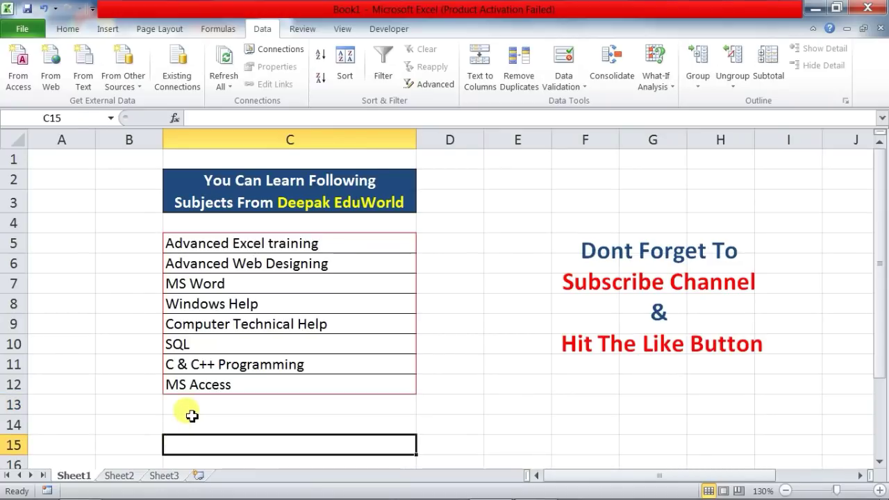
{"action": "left_click", "coordinate": [189, 409]}
{"action": "type", "text": "rtyrhur"}
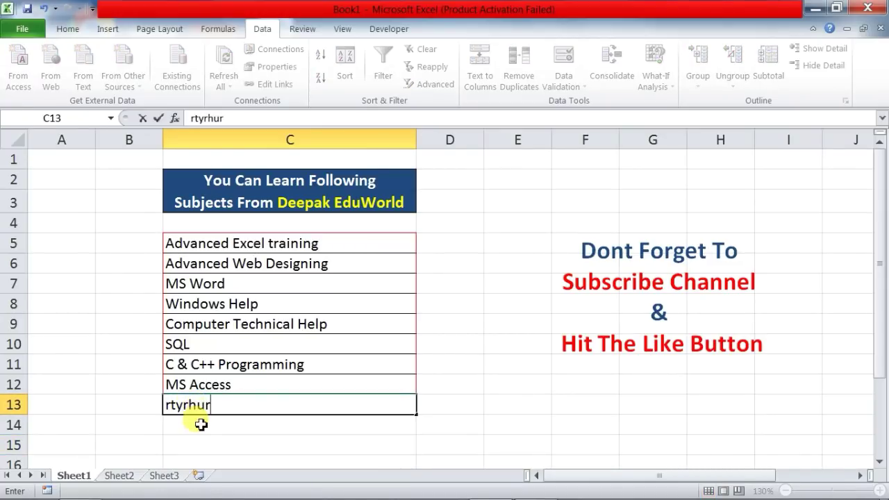
{"action": "type", "text": "fh"}
{"action": "key", "text": "Return"}
{"action": "type", "text": "rgherherthr"}
{"action": "key", "text": "Return"}
{"action": "type", "text": "drhgeh"}
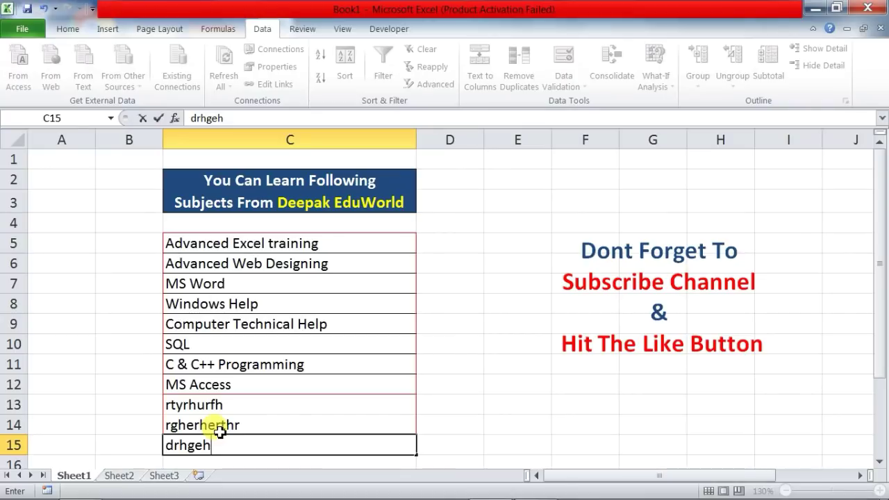
{"action": "left_click", "coordinate": [459, 393]}
Confirm Sheet3's C7 drop-down lacks the new entries, then return to Sheet1
{"action": "left_click", "coordinate": [157, 476]}
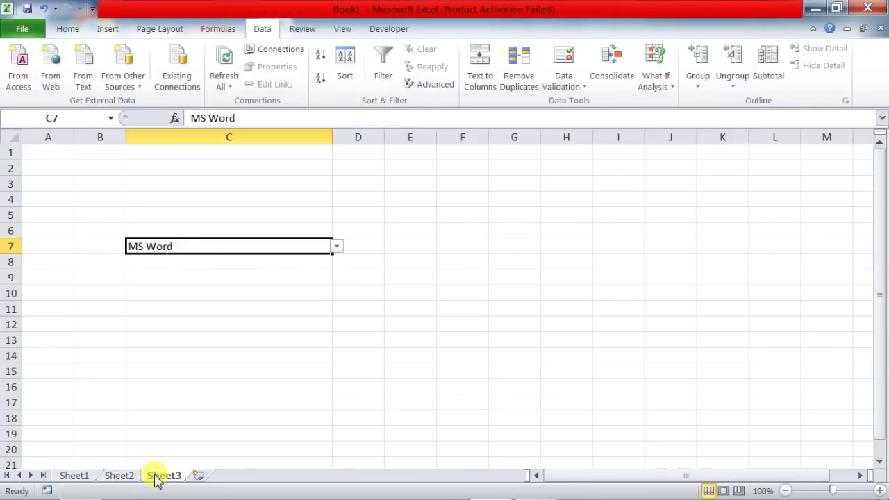
{"action": "left_click", "coordinate": [336, 248]}
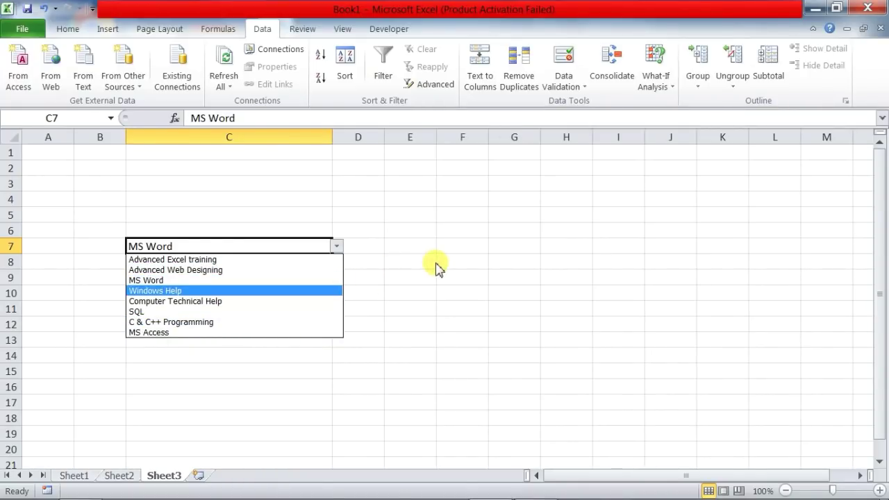
{"action": "key", "text": "Escape"}
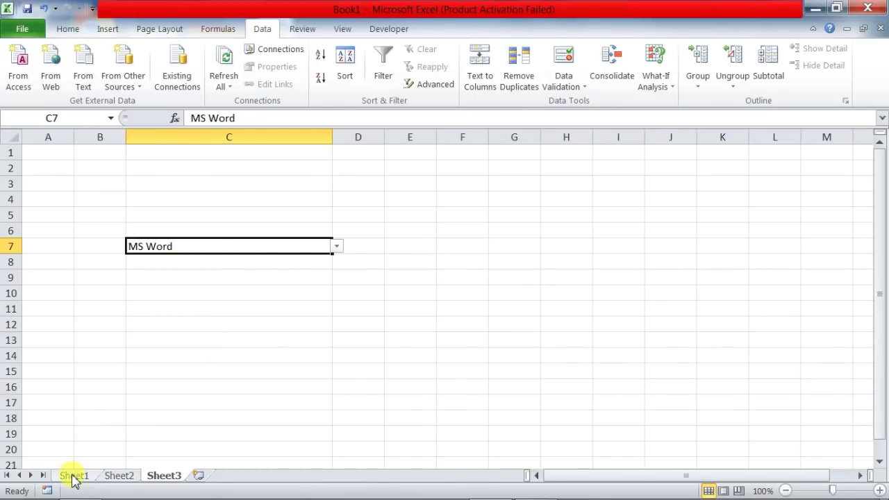
{"action": "left_click", "coordinate": [72, 476]}
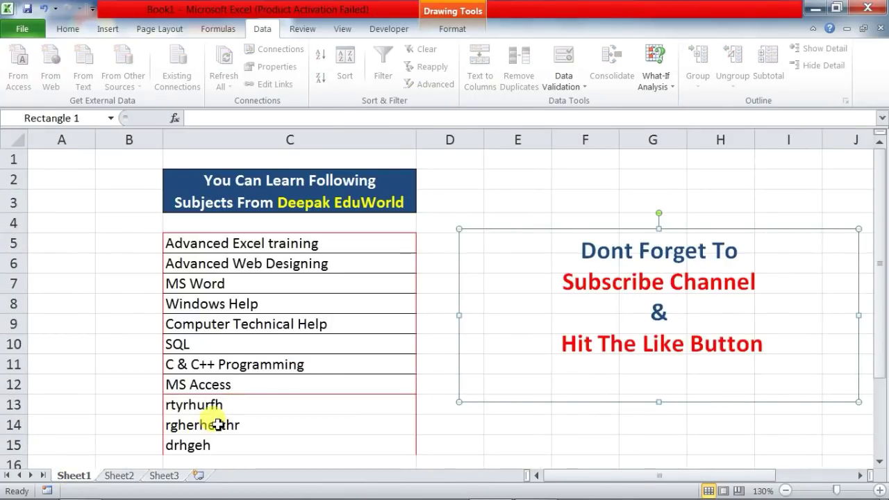
In Name Manager, change the name 'subject' to refer to Sheet1!$C$5:$C$15
{"action": "left_click", "coordinate": [432, 179]}
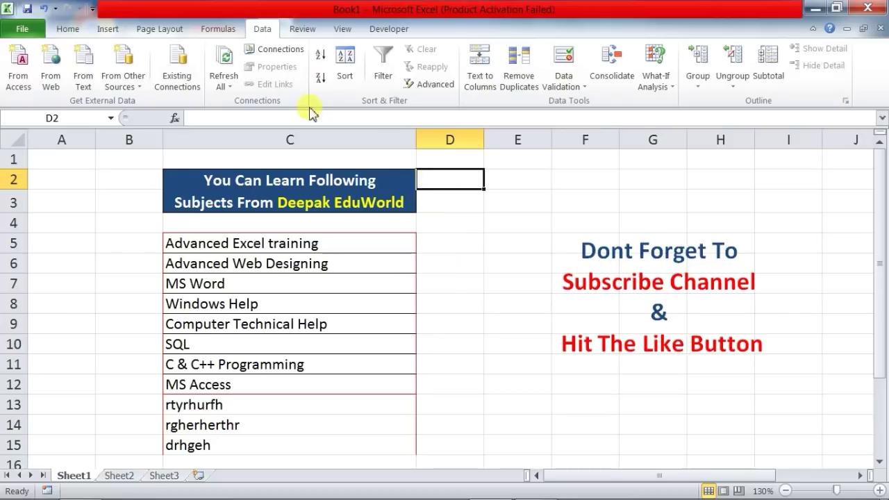
{"action": "left_click", "coordinate": [219, 31]}
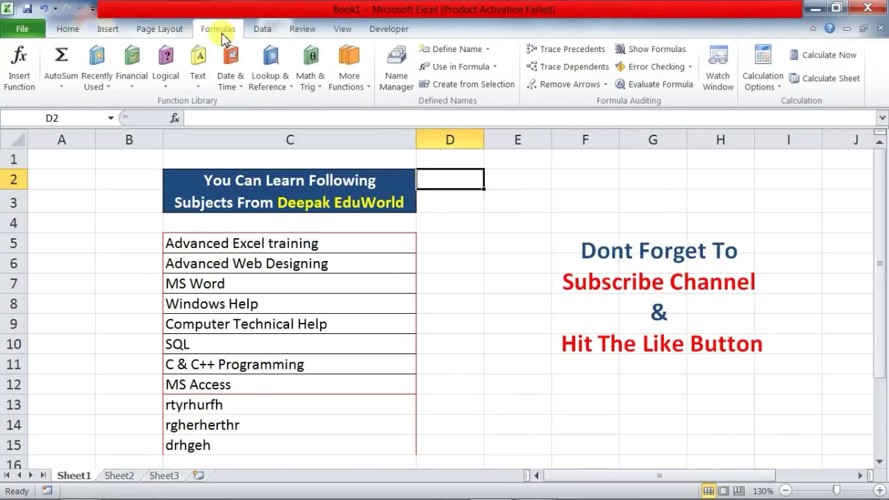
{"action": "left_click", "coordinate": [396, 71]}
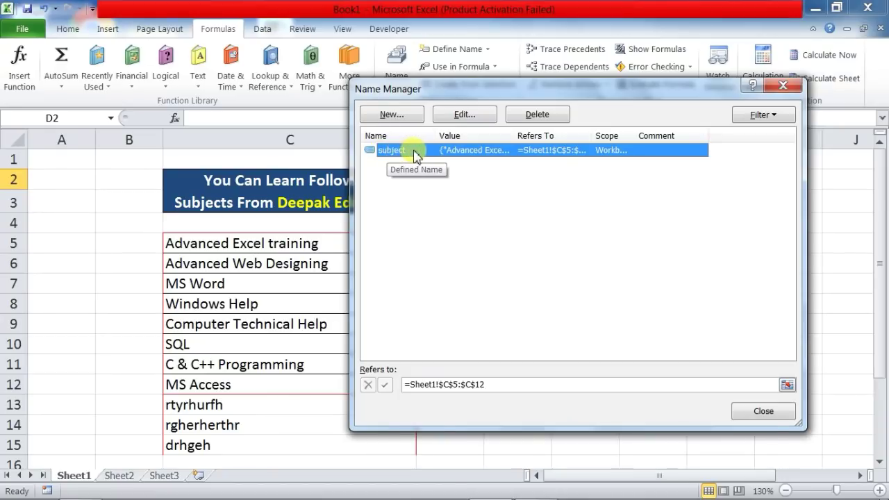
{"action": "left_click", "coordinate": [382, 150]}
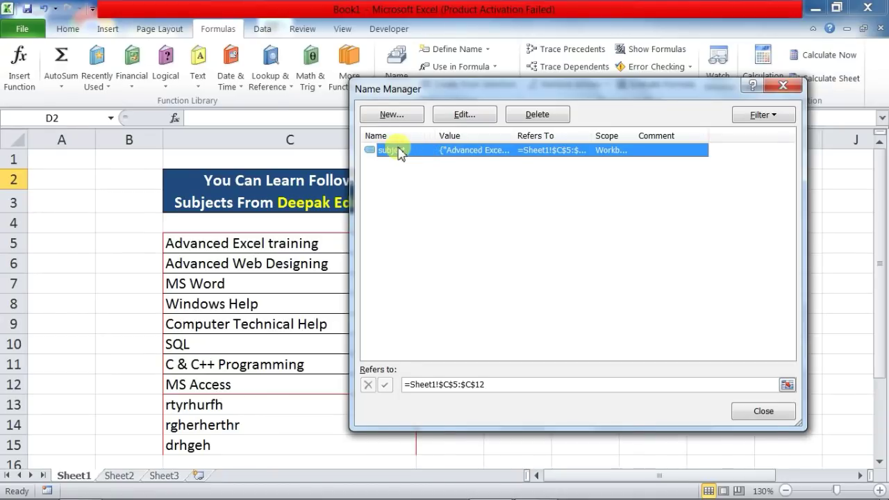
{"action": "left_click", "coordinate": [465, 114]}
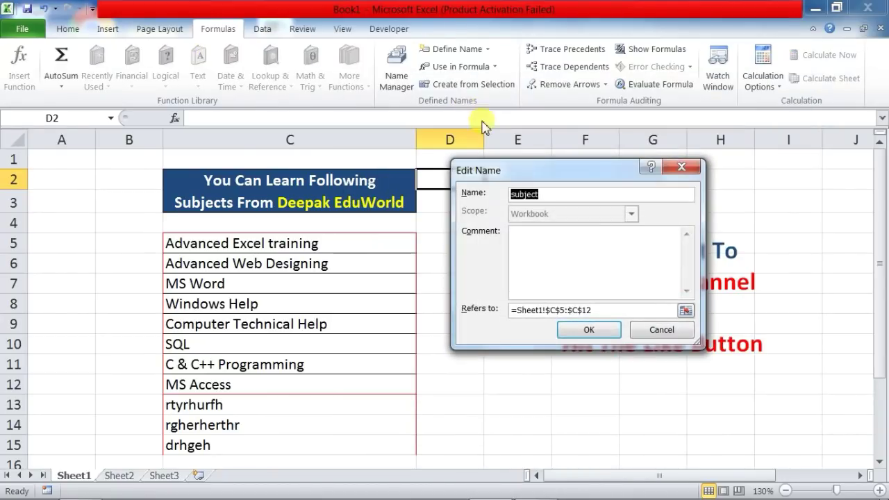
{"action": "left_click_drag", "start_coordinate": [538, 164], "coordinate": [541, 147]}
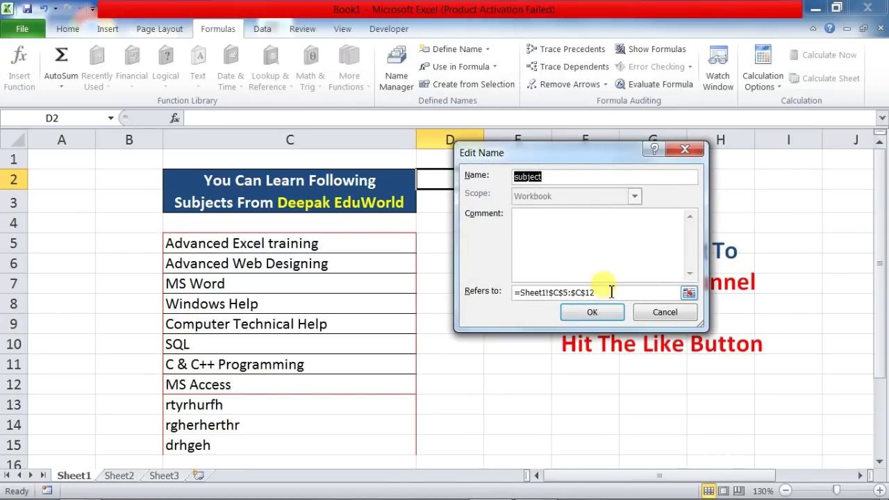
{"action": "left_click_drag", "start_coordinate": [615, 293], "coordinate": [477, 289]}
{"action": "left_click_drag", "start_coordinate": [208, 243], "coordinate": [214, 439]}
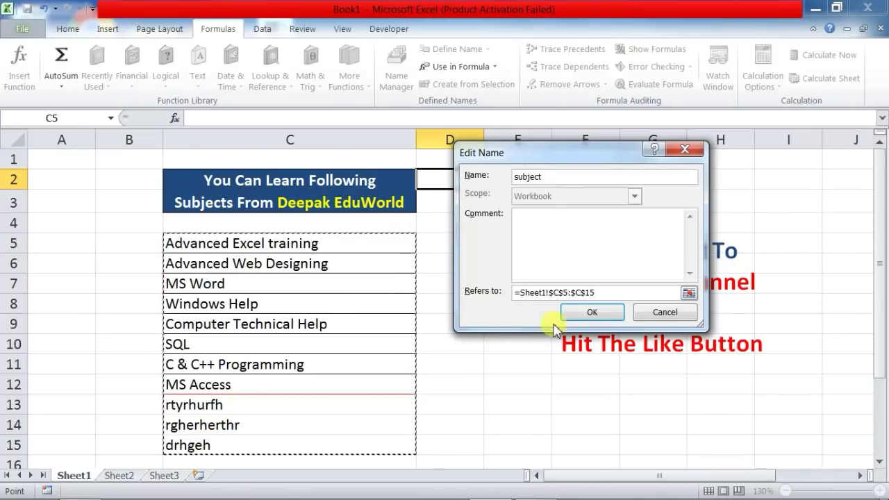
{"action": "left_click", "coordinate": [588, 312]}
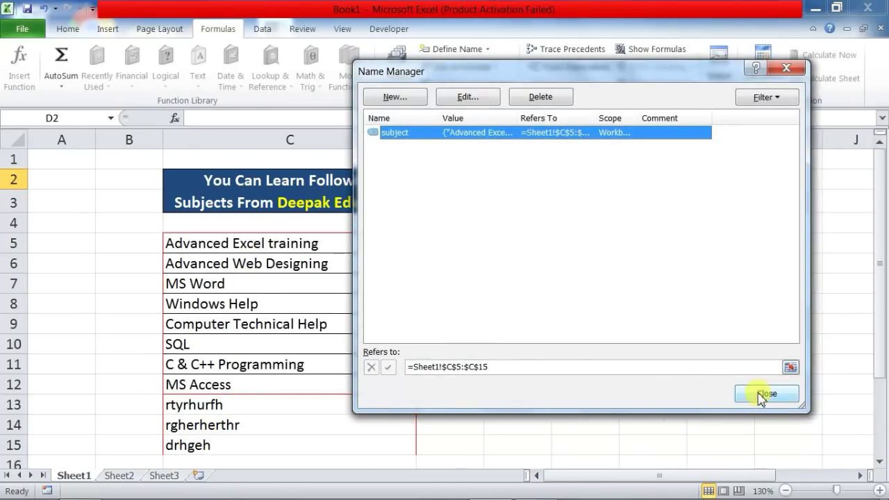
{"action": "left_click", "coordinate": [765, 395]}
Confirm Sheet3's C7 drop-down lists rtyrhurfh, rgherherthr and drhgeh, then go back to Sheet1
{"action": "left_click", "coordinate": [166, 474]}
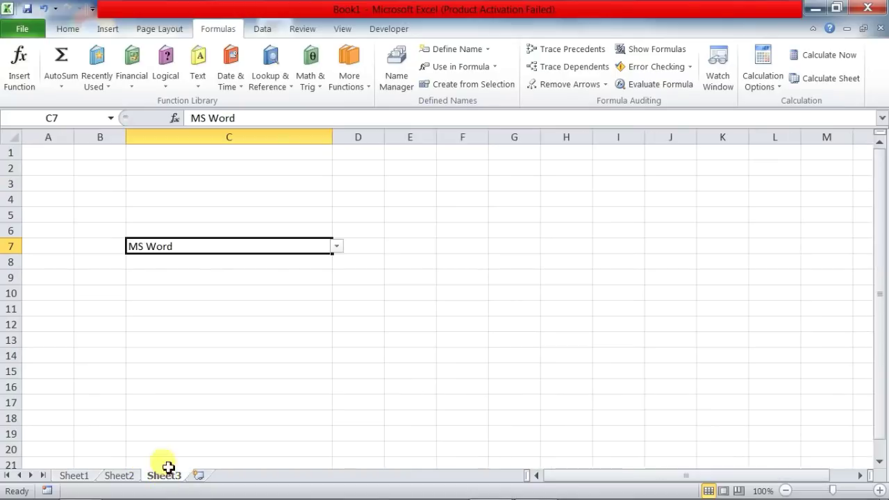
{"action": "left_click", "coordinate": [336, 247]}
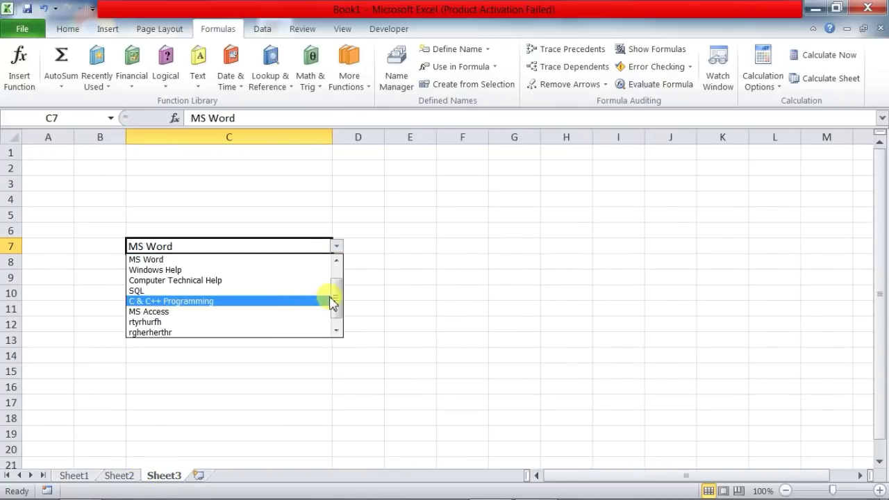
{"action": "left_click_drag", "start_coordinate": [330, 297], "coordinate": [341, 306]}
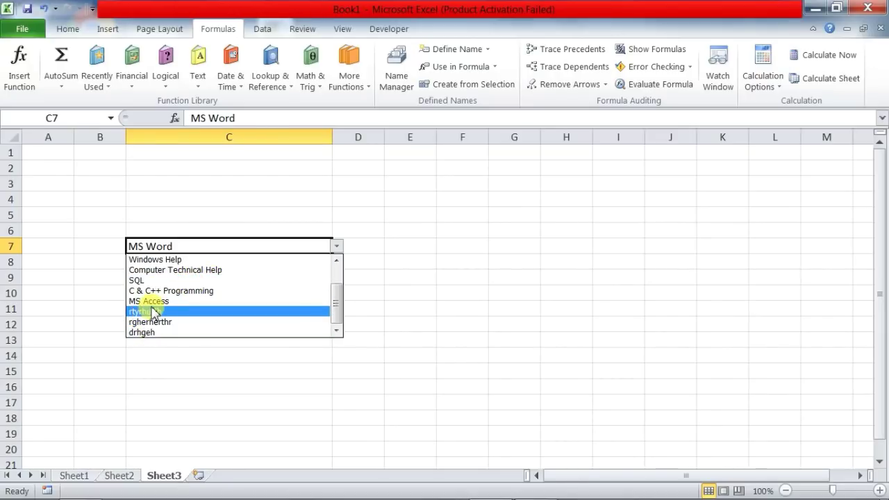
{"action": "key", "text": "Escape"}
{"action": "left_click", "coordinate": [74, 477]}
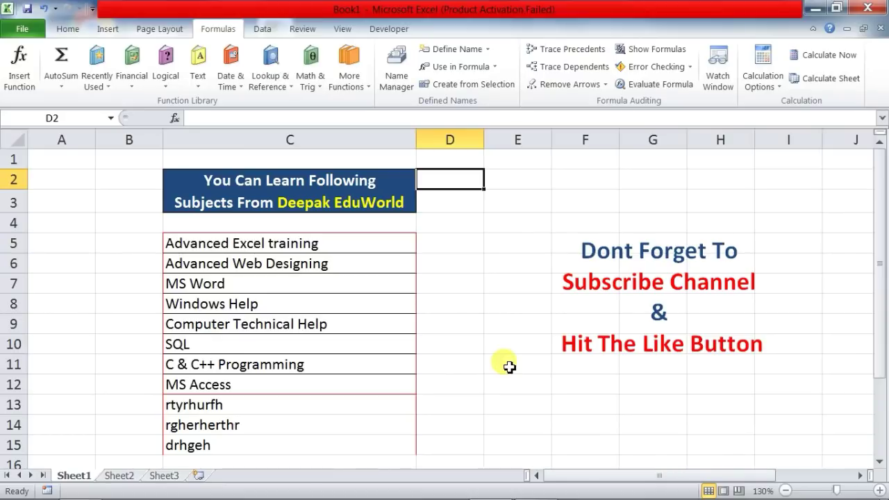
{"action": "left_click", "coordinate": [164, 476]}
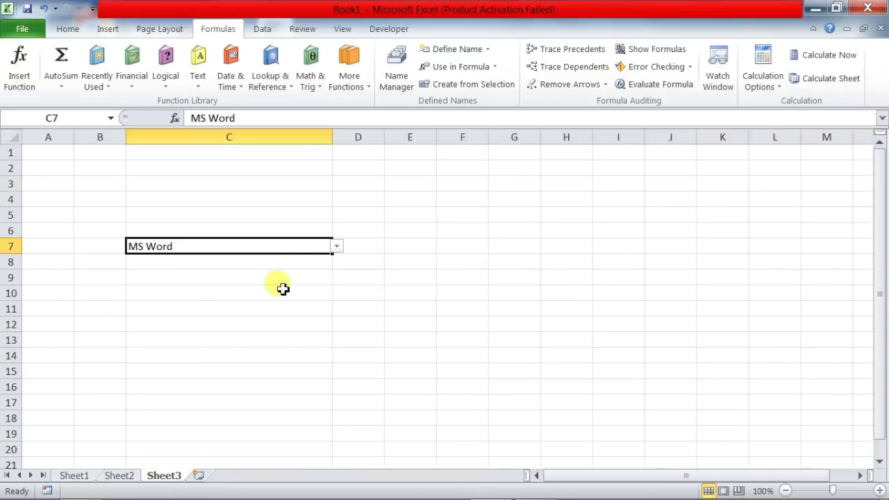
{"action": "left_click", "coordinate": [340, 248]}
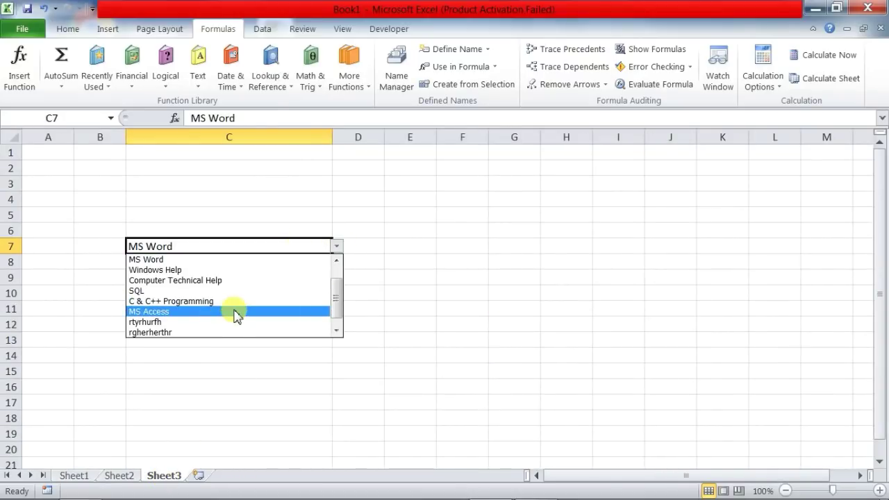
{"action": "left_click", "coordinate": [74, 478]}
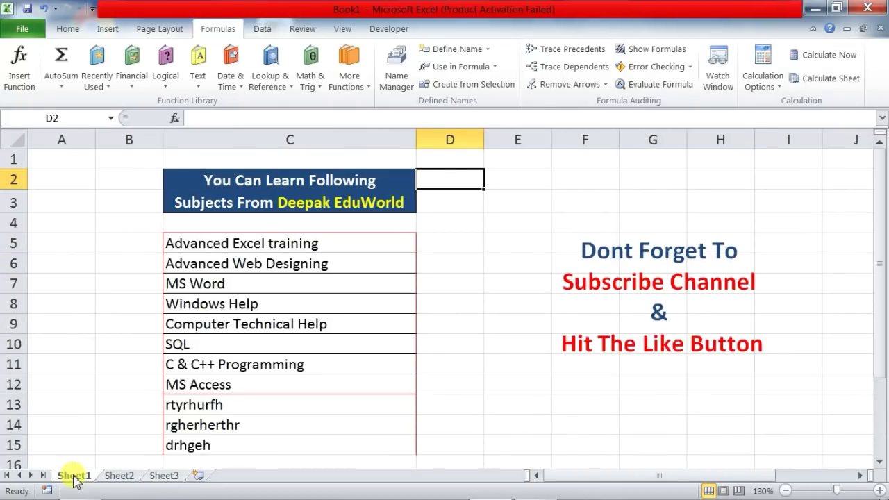
Hide the Sheet1 tab so only Sheet2 and Sheet3 are visible
{"action": "left_click", "coordinate": [72, 30]}
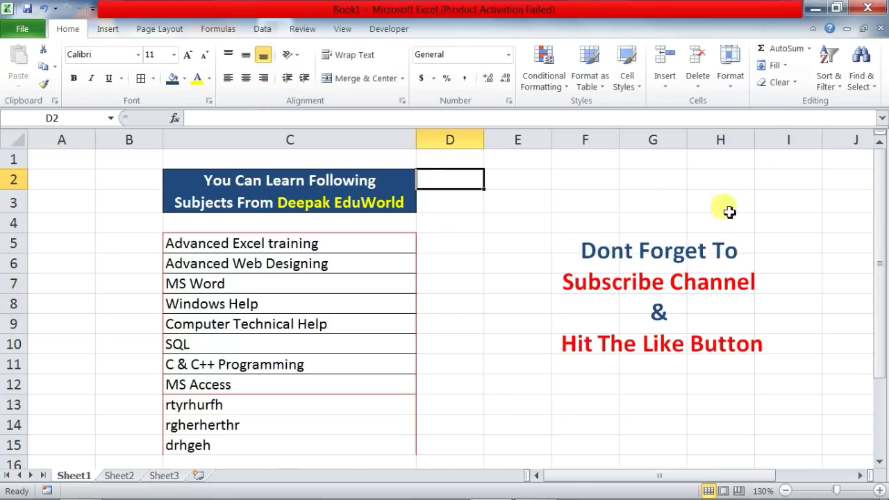
{"action": "left_click", "coordinate": [736, 89]}
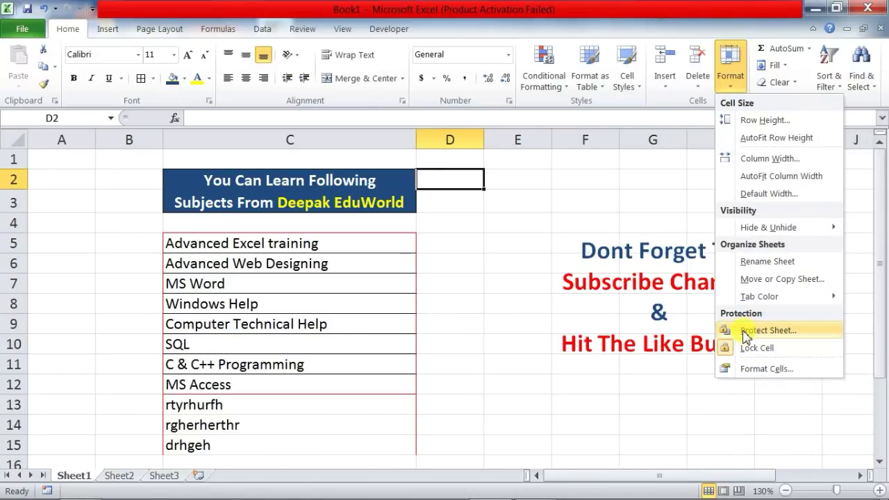
{"action": "right_click", "coordinate": [74, 478]}
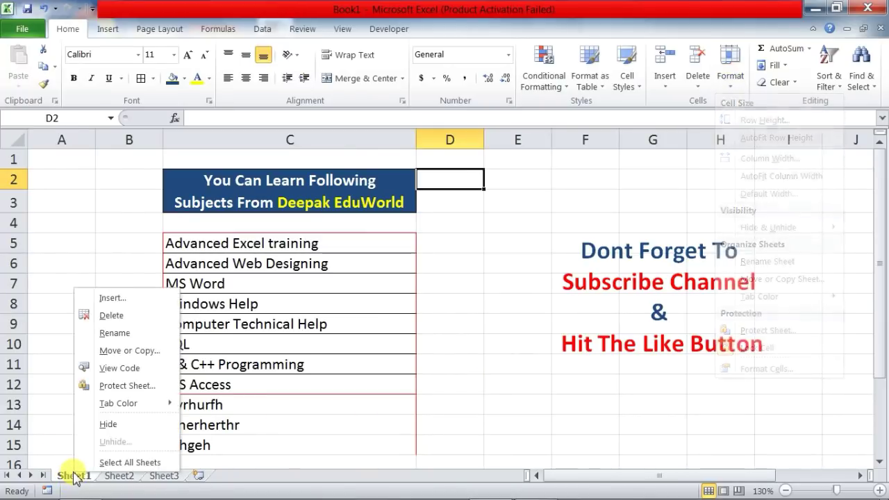
{"action": "left_click", "coordinate": [109, 424]}
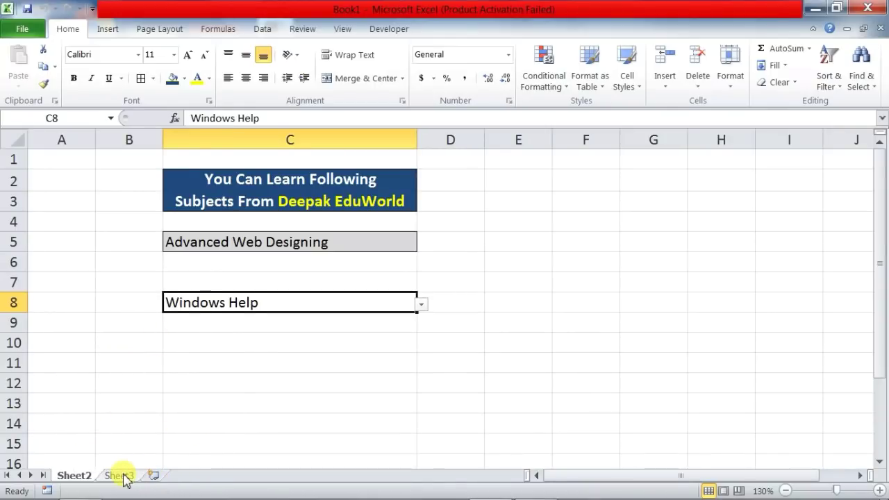
On Sheet3, choose Computer Technical Help in C7's drop-down, then select E11
{"action": "left_click", "coordinate": [123, 477]}
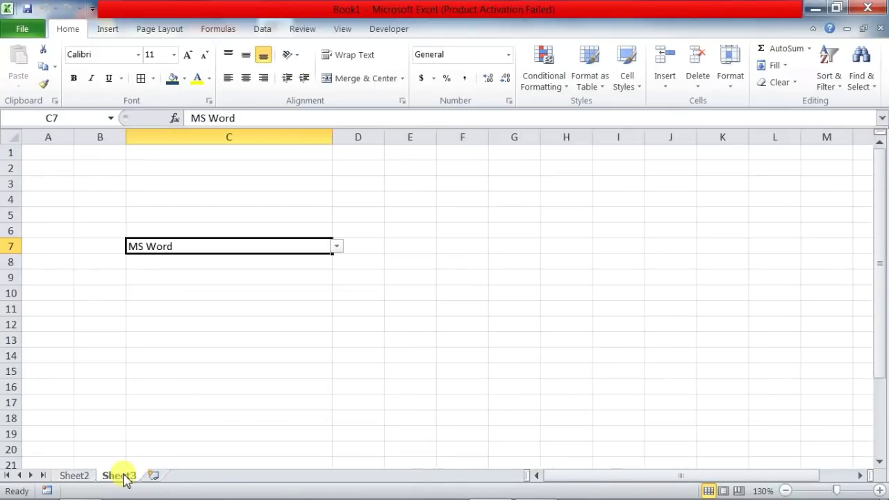
{"action": "left_click", "coordinate": [337, 247]}
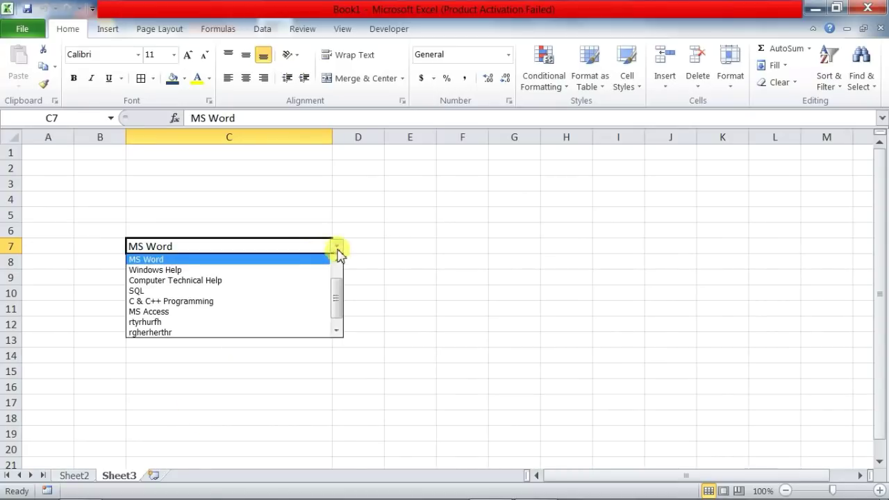
{"action": "left_click", "coordinate": [224, 282]}
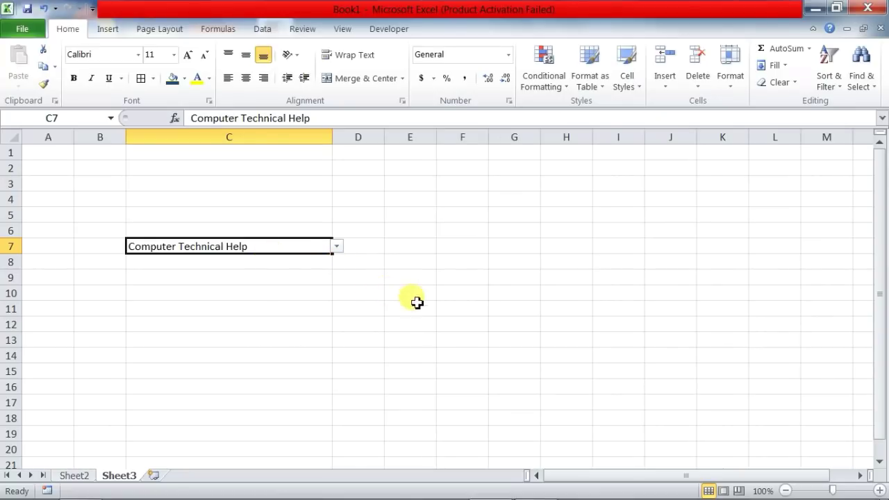
{"action": "left_click_drag", "start_coordinate": [476, 306], "coordinate": [476, 299]}
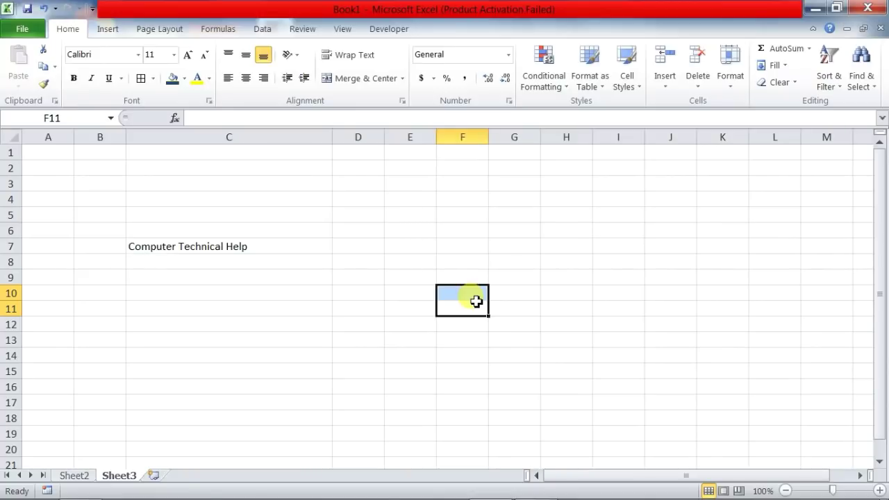
{"action": "left_click", "coordinate": [387, 310]}
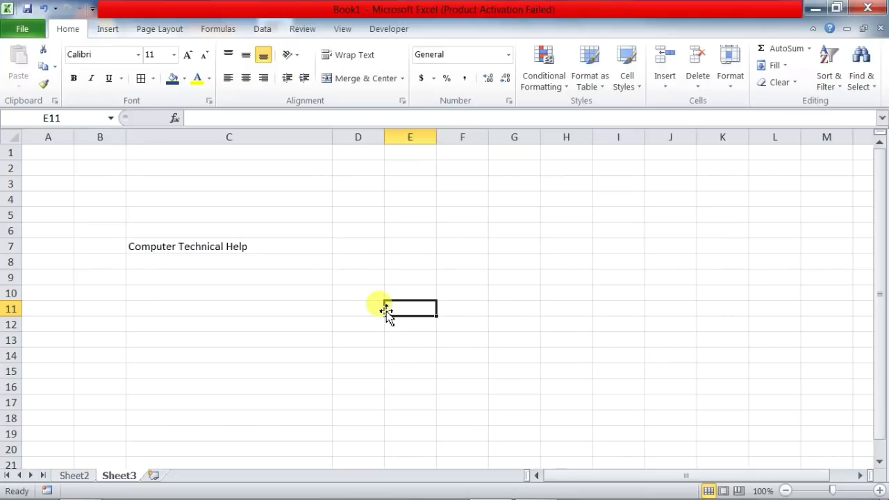